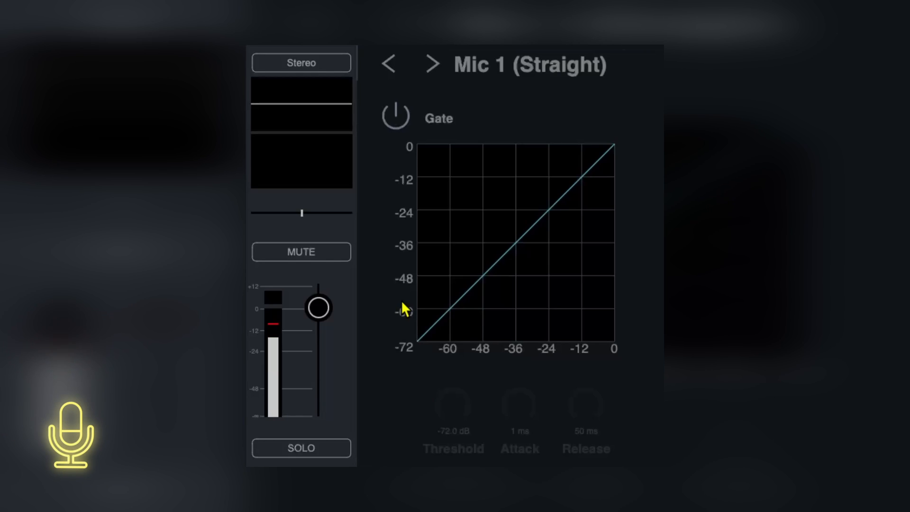
Step: Turn on the Mic 1 gate at a -56.3 dB threshold with about 100 ms release and slightly longer attack
click(399, 117)
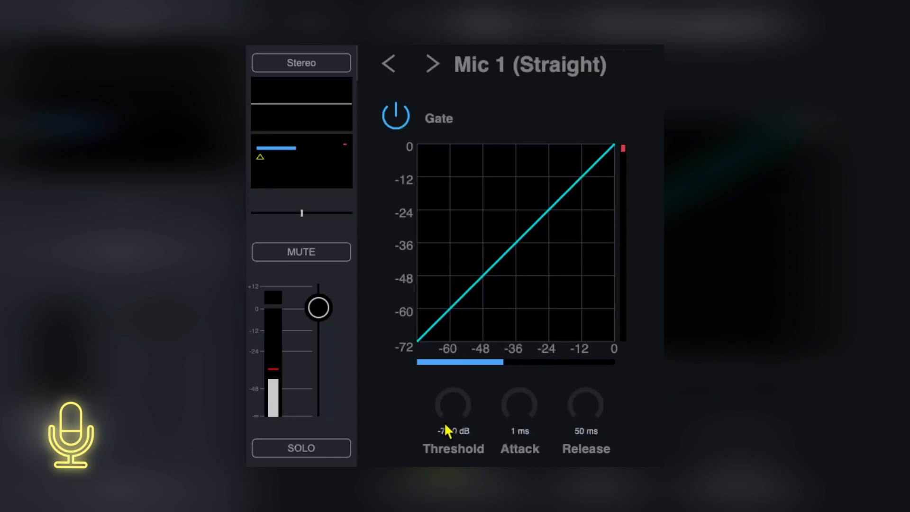
drag(425, 341, 461, 345)
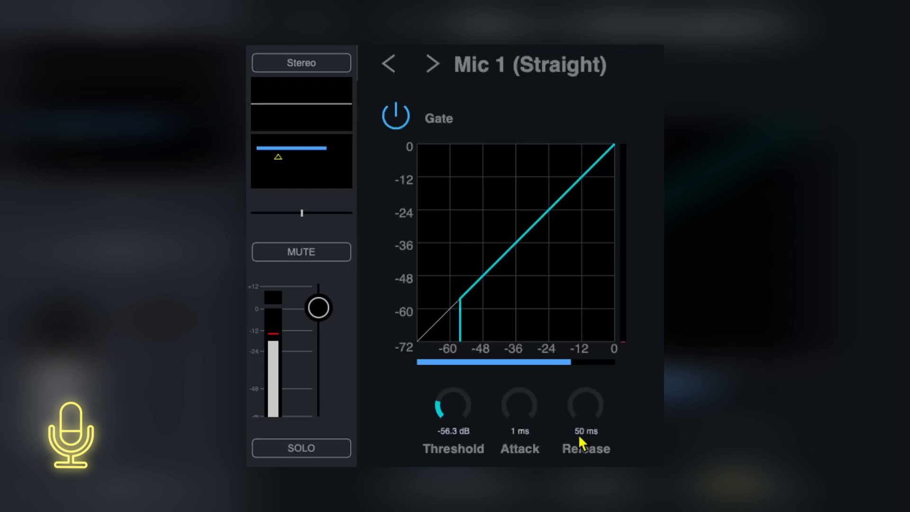
drag(578, 419, 583, 442)
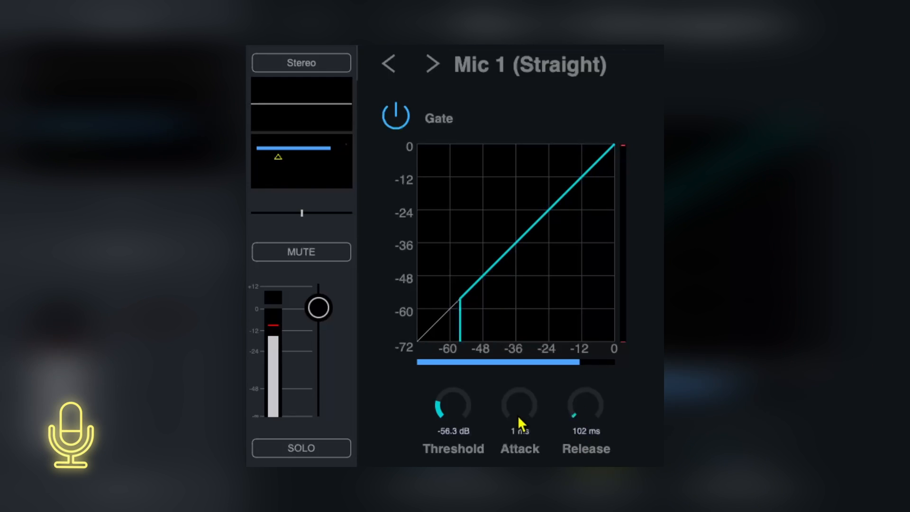
drag(510, 423, 507, 409)
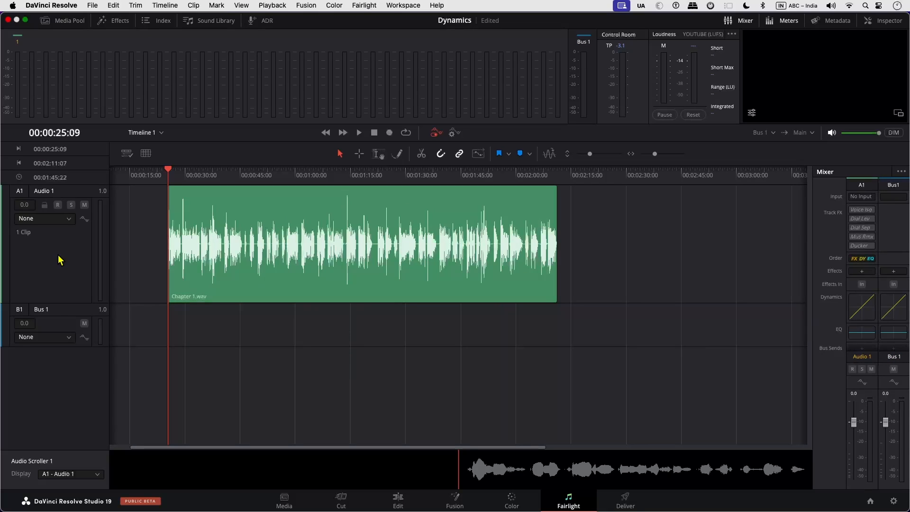
click(74, 258)
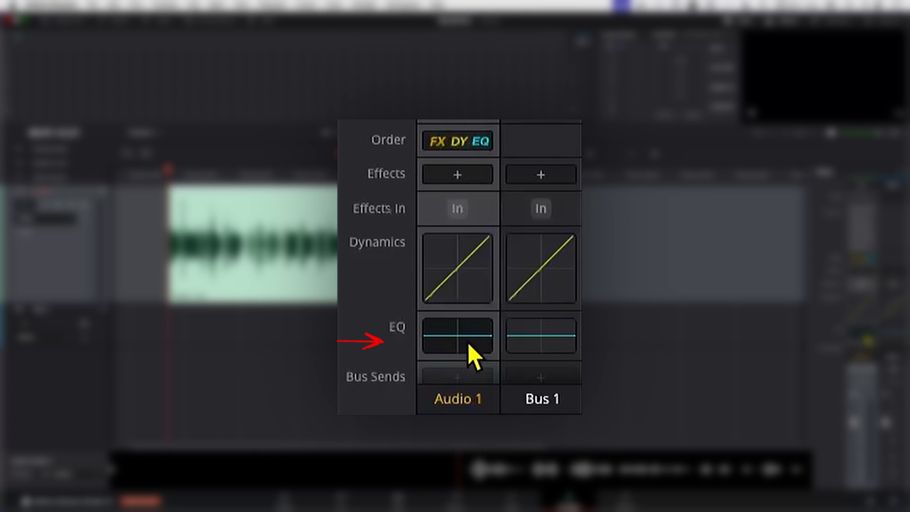
click(453, 148)
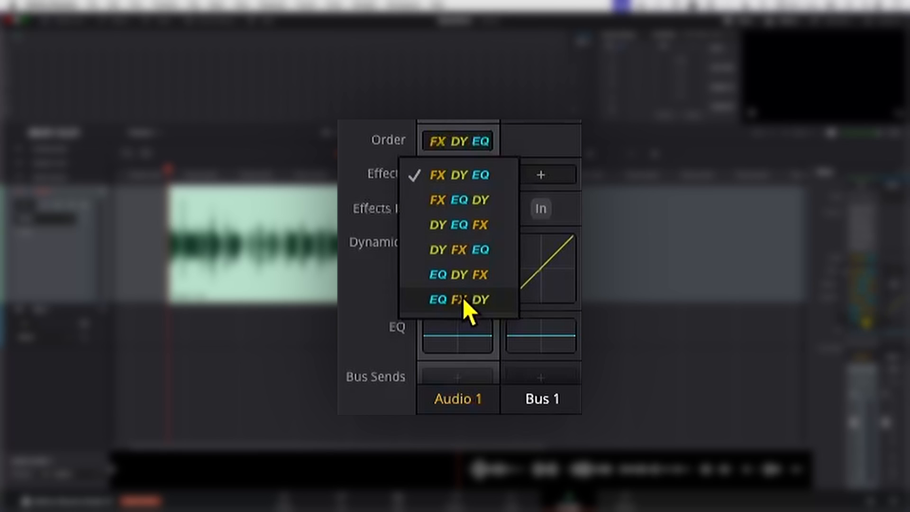
click(360, 258)
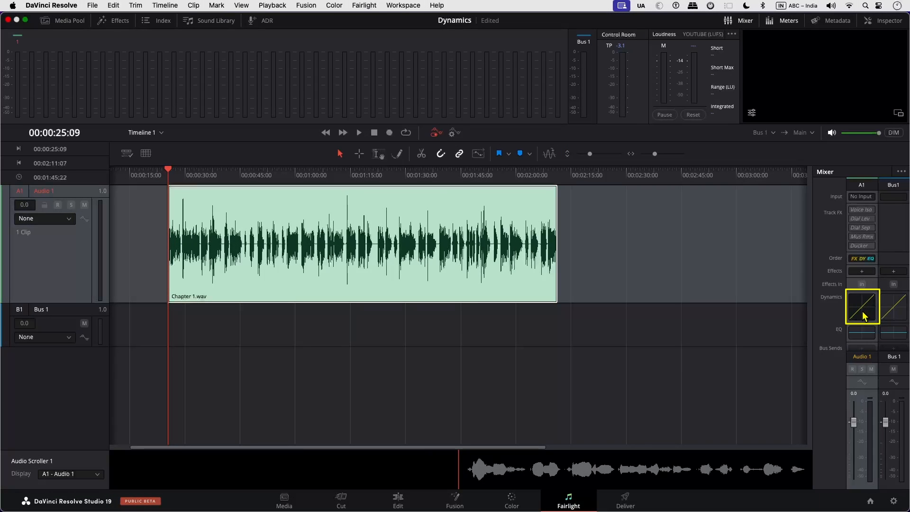
Step: Open Audio 1's Dynamics window, play the audio, and leave the limiter at -21.0 dB switched off
double_click(862, 315)
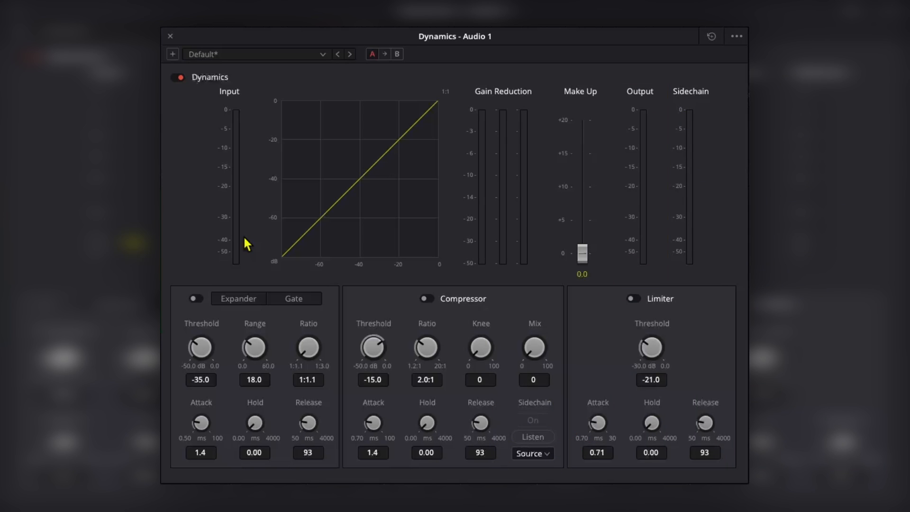
key(space)
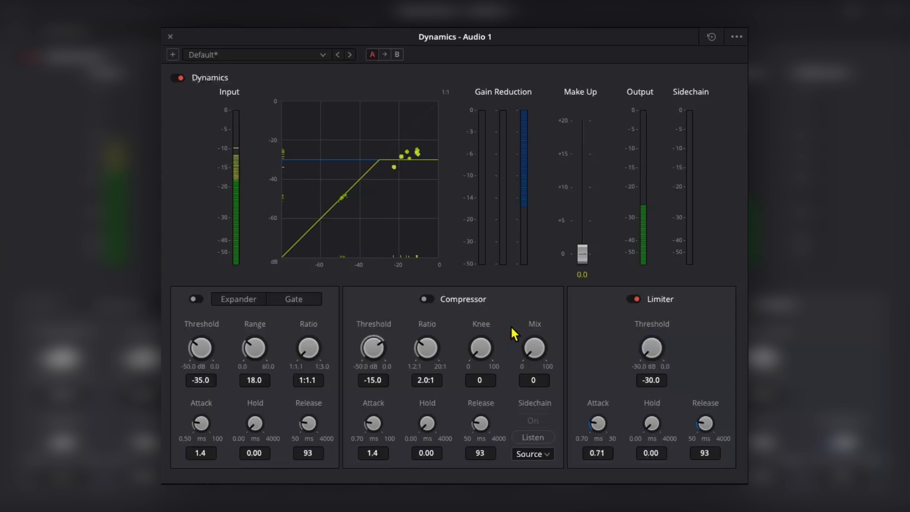
mouse_move(314, 284)
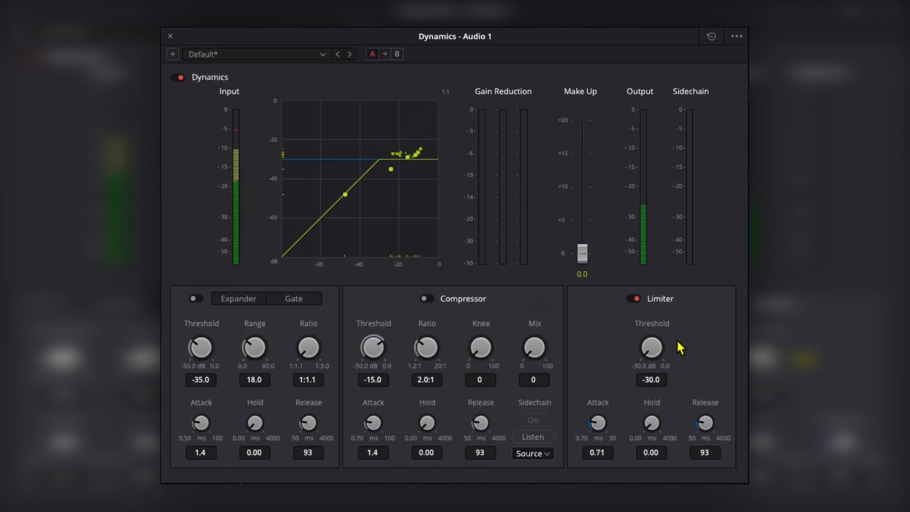
drag(653, 348, 635, 309)
click(633, 299)
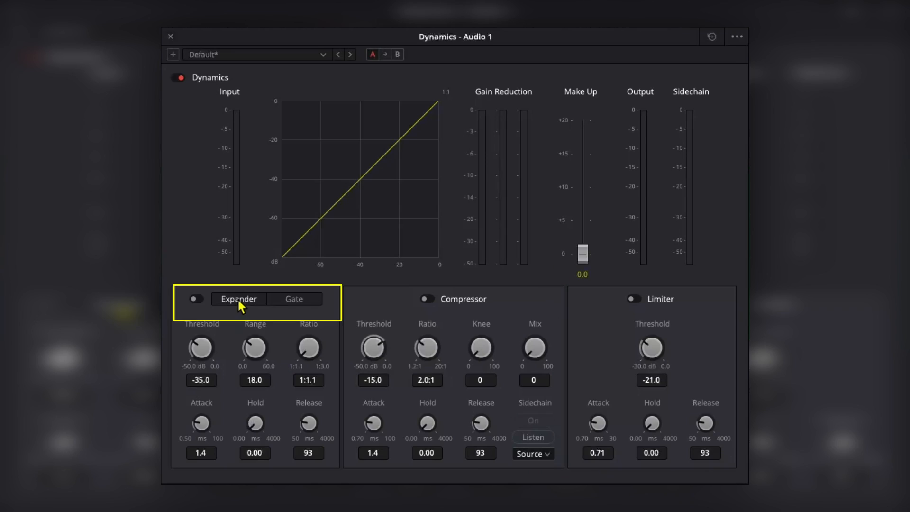
Step: Enable Audio 1's expander, compare it with Gate mode, and return to Expander mode
click(238, 300)
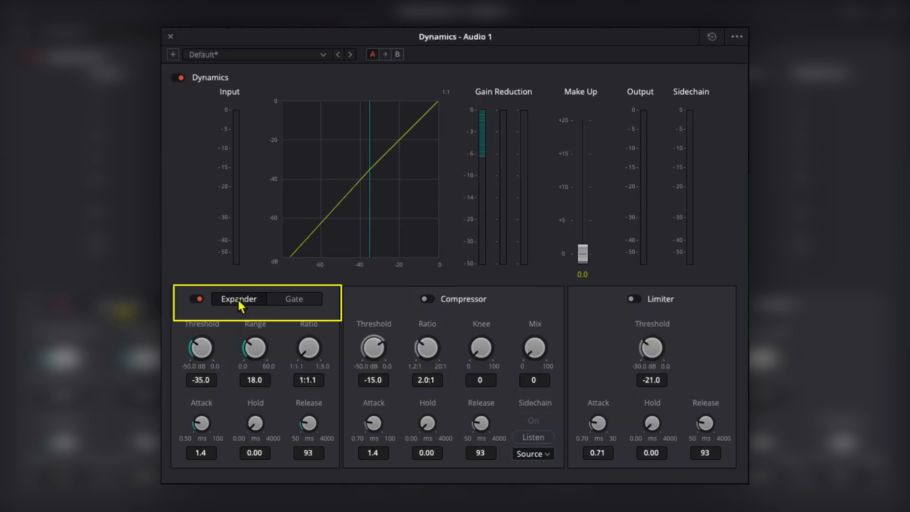
click(290, 300)
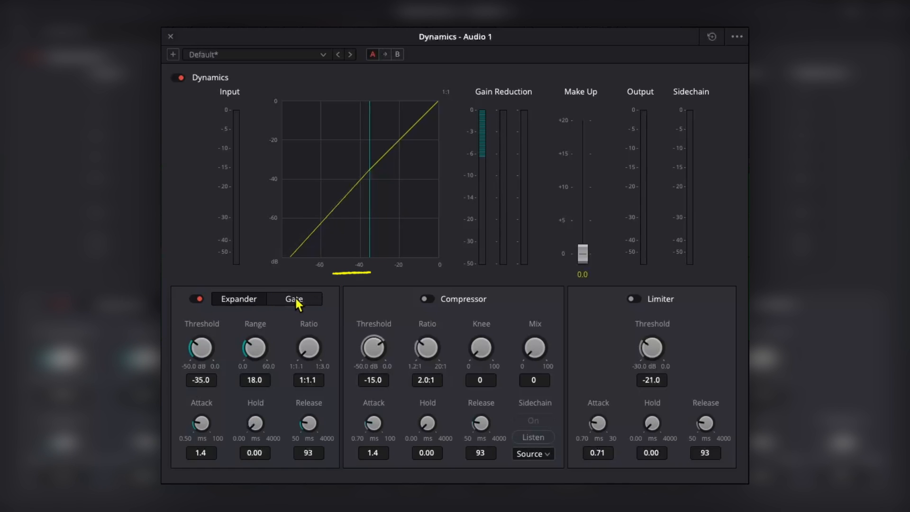
click(238, 299)
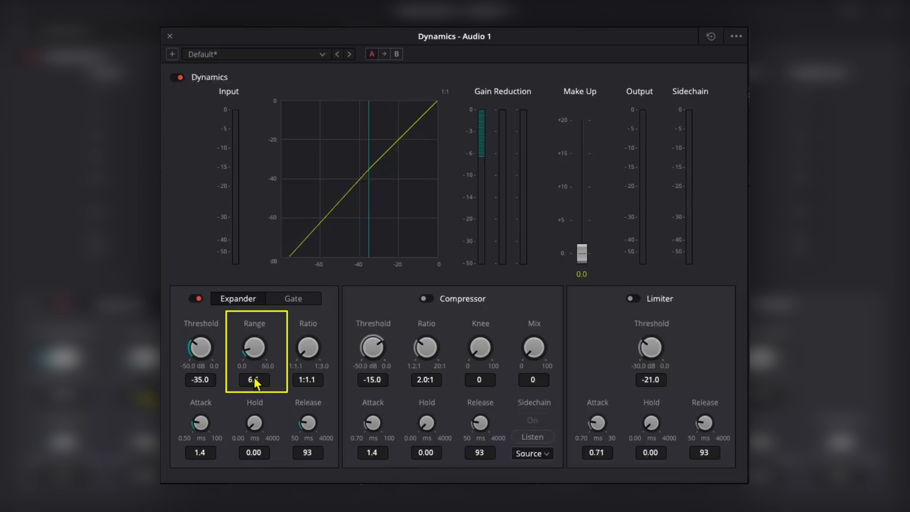
Step: Mark a short range on the Audio 1 clip near 00:02:17 and play it to audition the expander
mouse_move(432, 39)
mouse_down()
mouse_move(487, 73)
mouse_move(700, 72)
mouse_up()
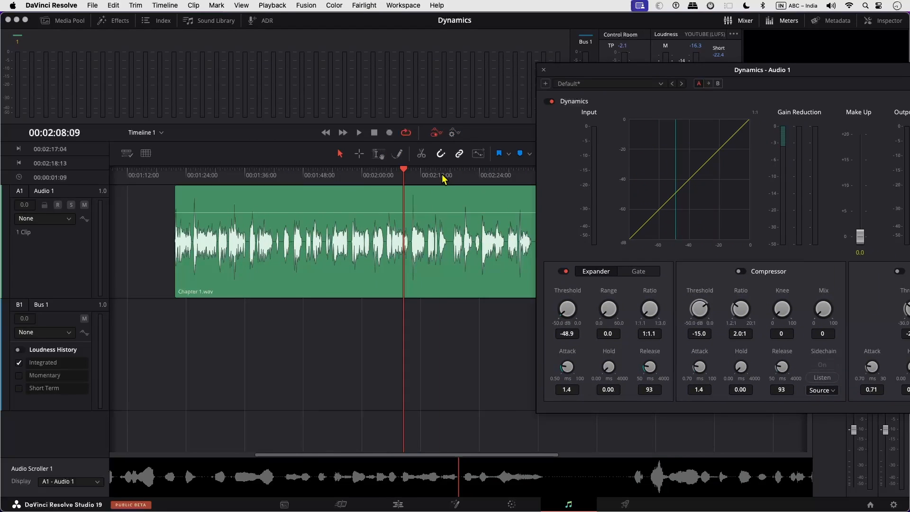
click(445, 175)
scroll(472, 269, up, 5)
drag(231, 271, 253, 279)
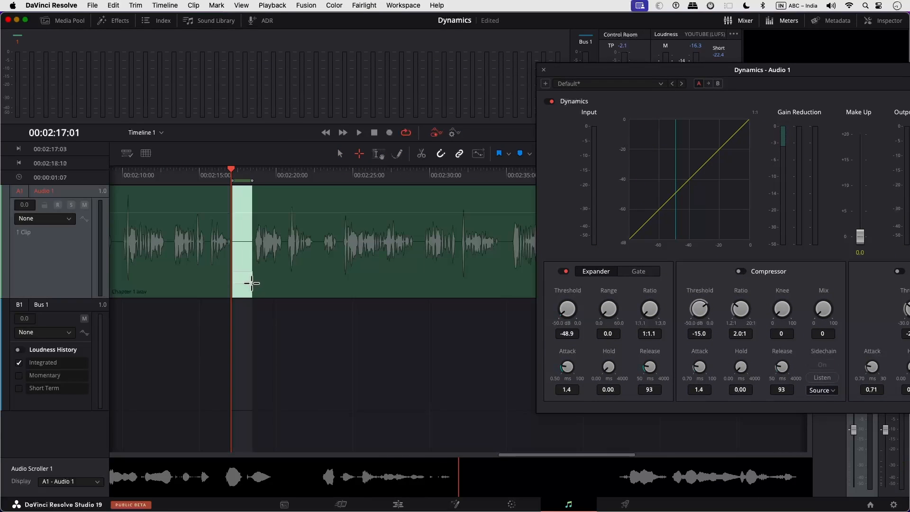
drag(671, 72, 432, 61)
key(space)
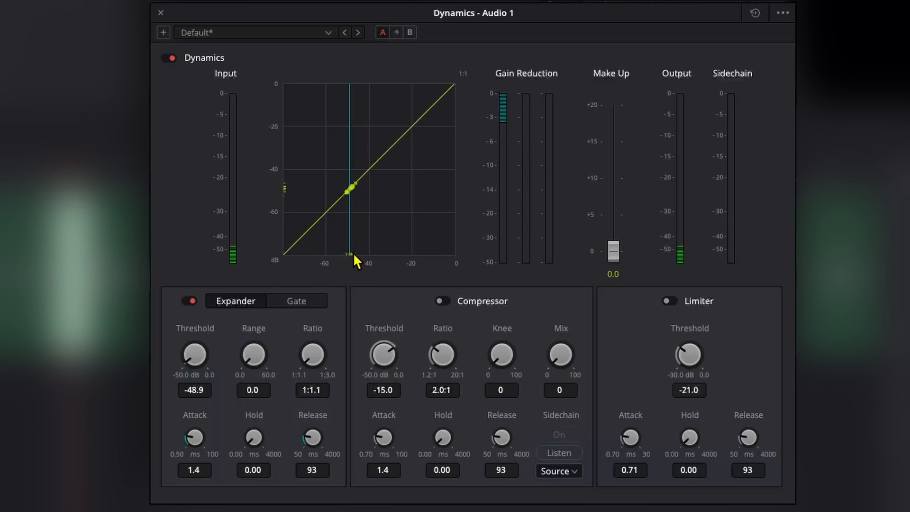
Step: Set the expander threshold to -41.9 dB, range to 21.0 and ratio to 1:2.5
drag(195, 389, 228, 400)
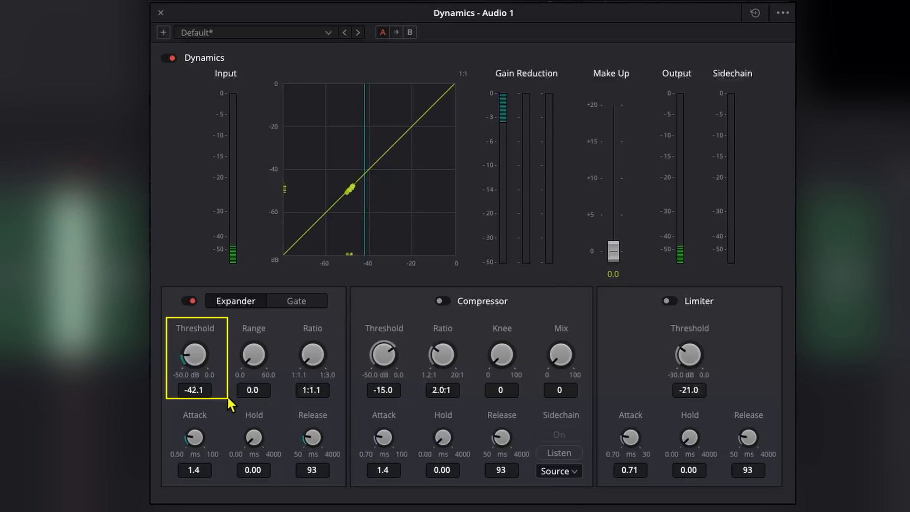
mouse_move(305, 390)
mouse_down()
mouse_move(345, 391)
mouse_move(394, 410)
mouse_up()
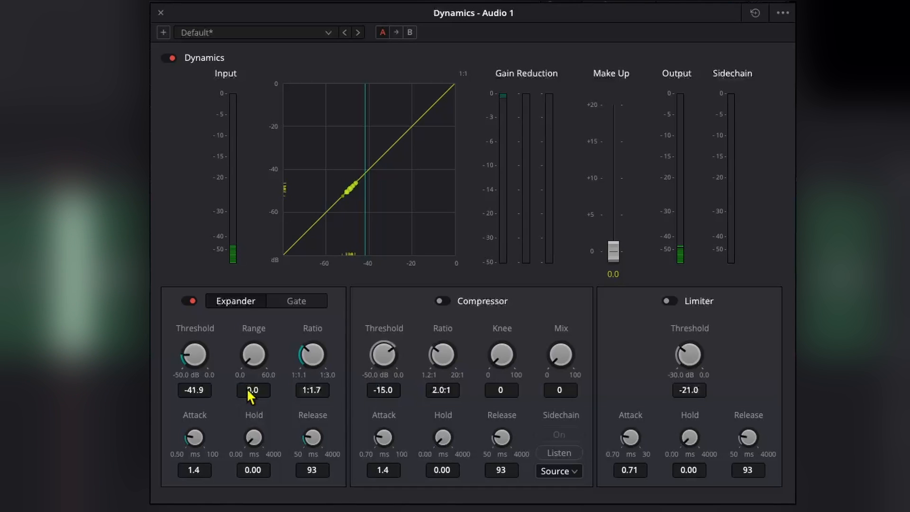
drag(250, 395, 300, 397)
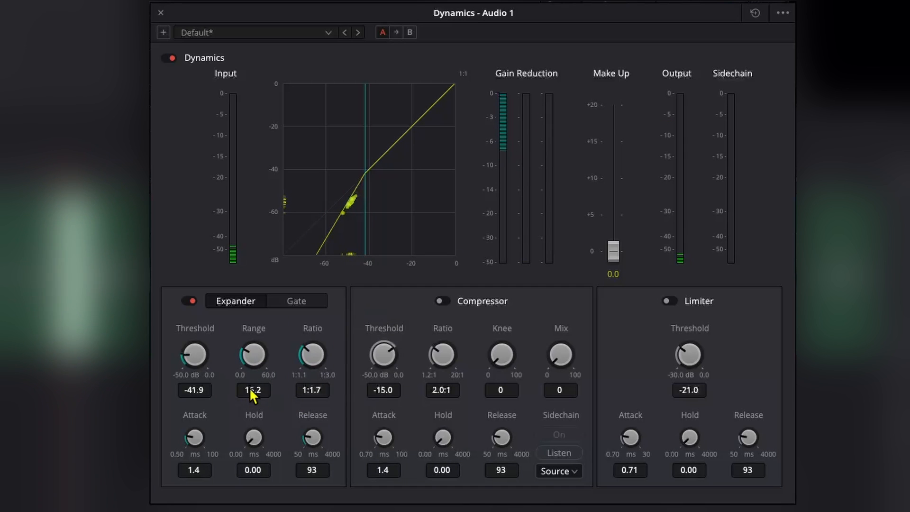
drag(256, 388, 313, 400)
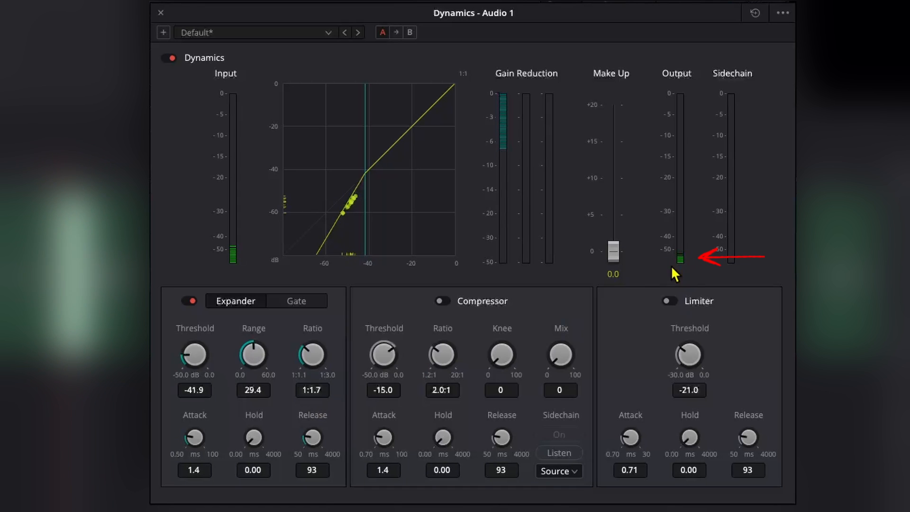
drag(258, 386, 234, 382)
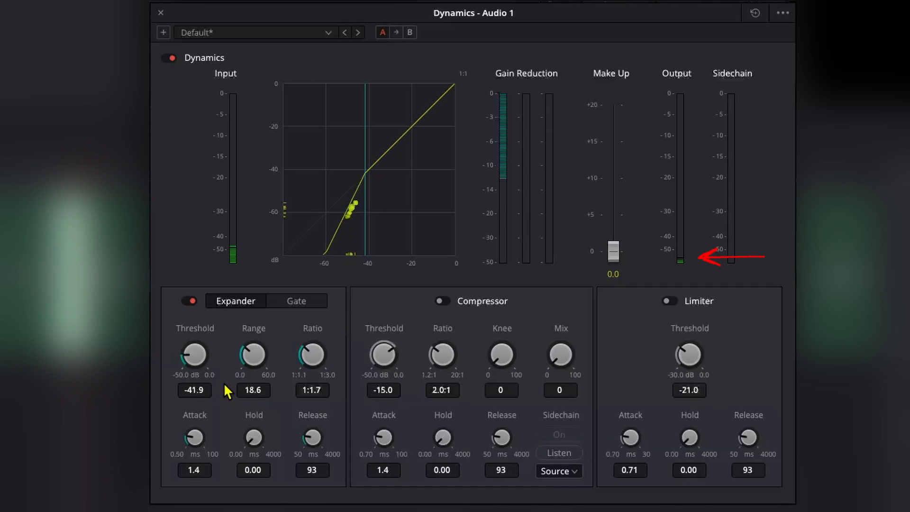
drag(304, 385, 370, 392)
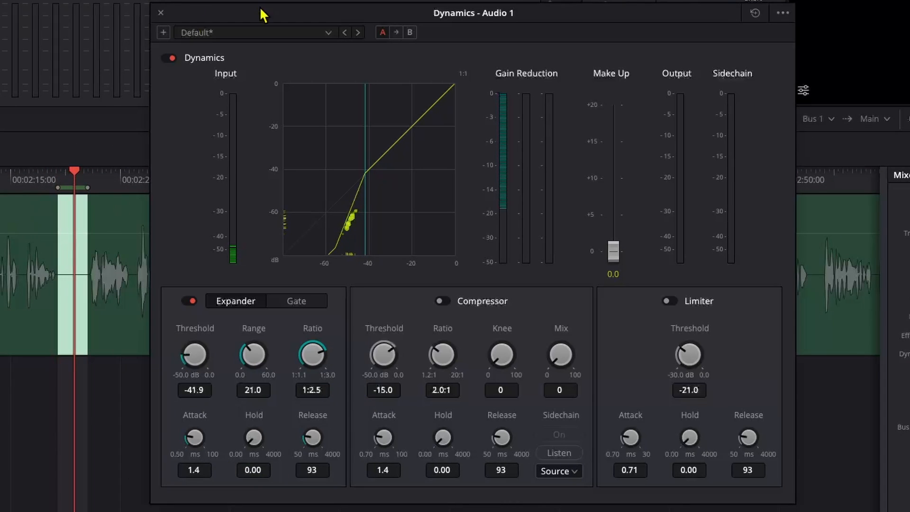
drag(263, 15, 384, 21)
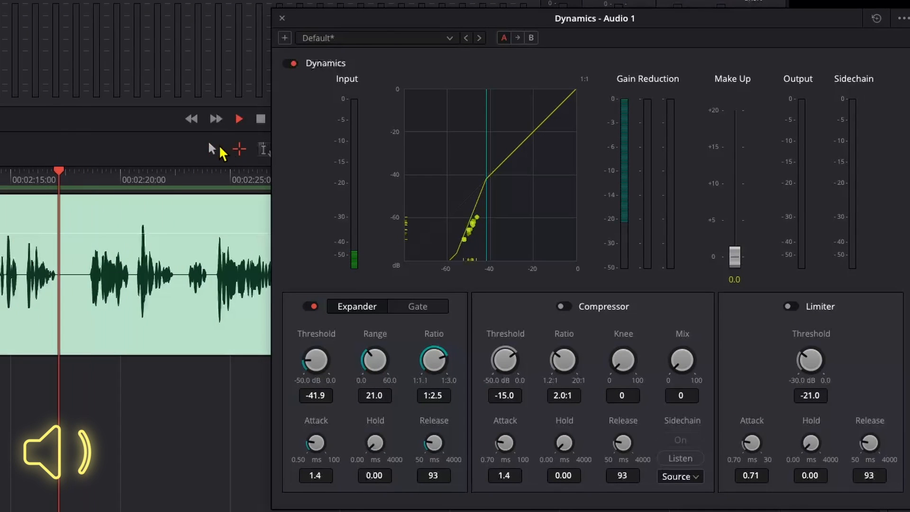
Step: Lower the expander threshold to -42.8 dB, keep attack at 1.4 ms, and set hold to about 81 ms
drag(477, 16, 348, 15)
drag(214, 396, 171, 395)
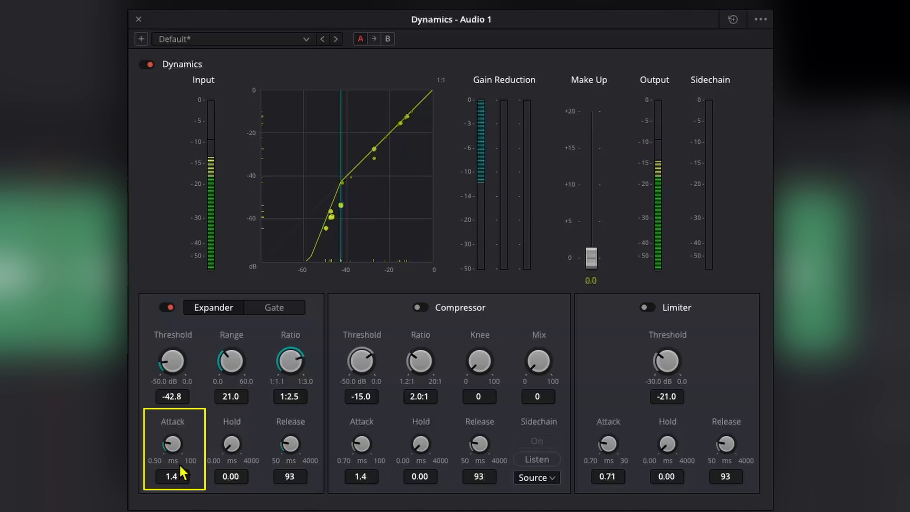
drag(164, 476, 328, 474)
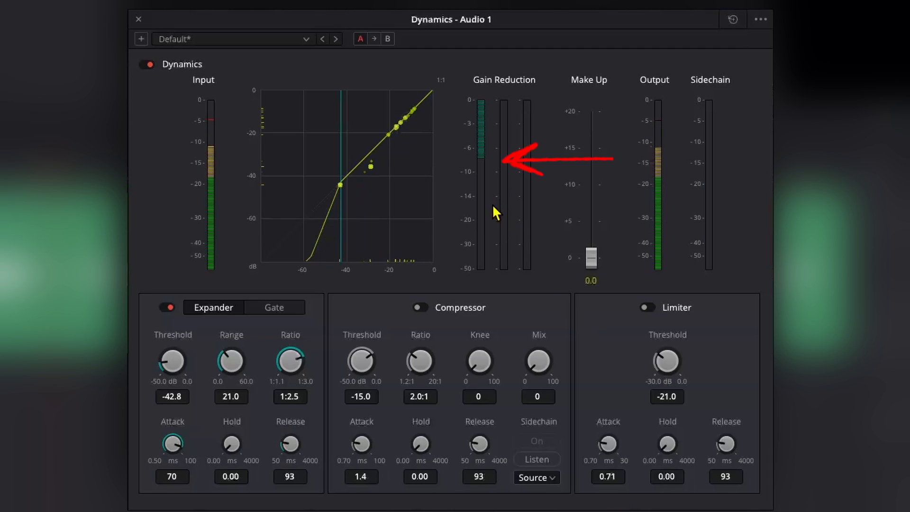
drag(177, 474, 17, 475)
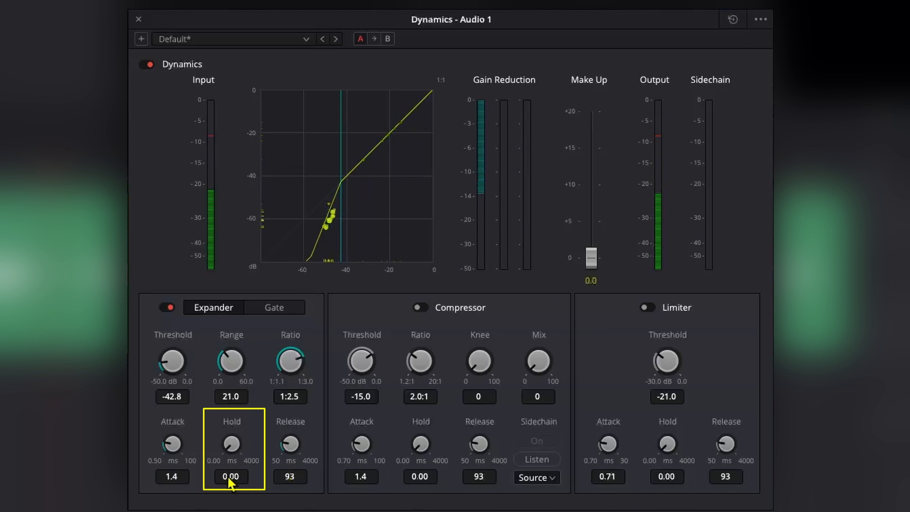
mouse_move(234, 479)
mouse_down()
mouse_move(256, 487)
mouse_move(467, 367)
mouse_up()
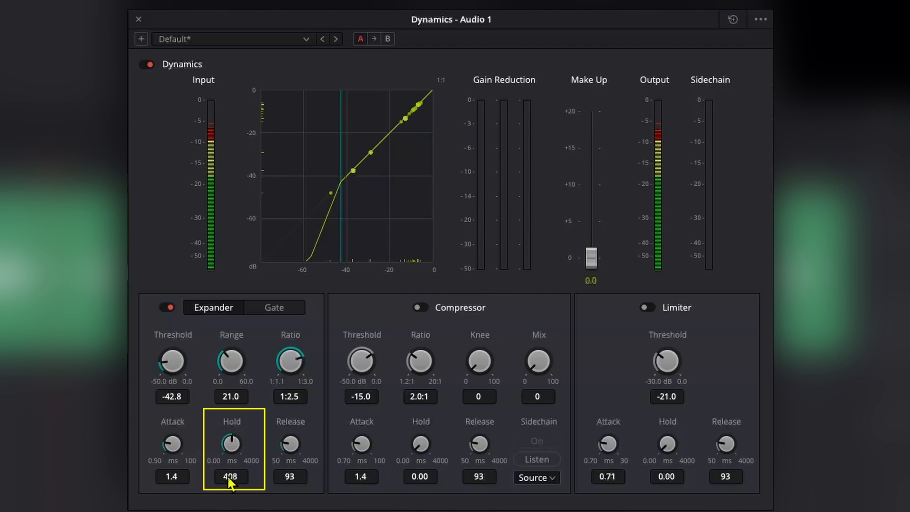
drag(229, 479, 136, 474)
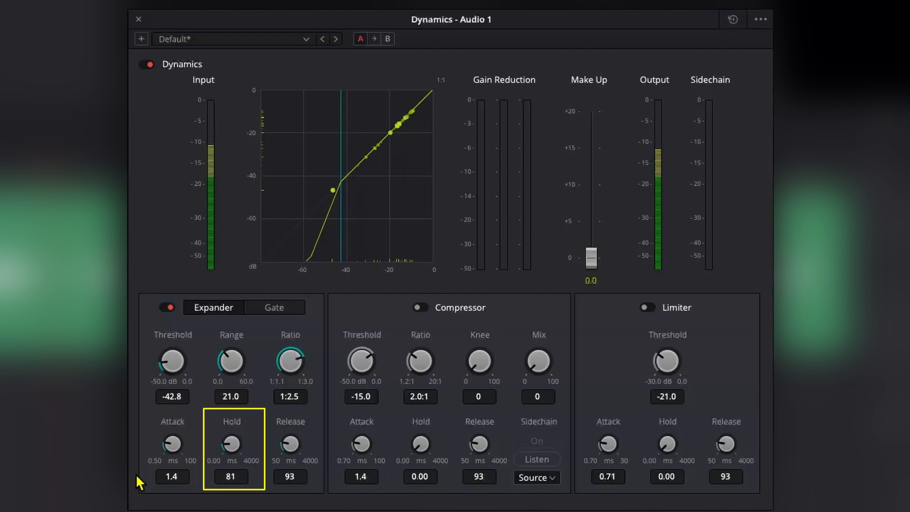
Step: Set the expander release to 100 ms, then bypass the expander to hear the difference
mouse_move(286, 476)
mouse_down()
mouse_move(347, 475)
mouse_move(307, 460)
mouse_up()
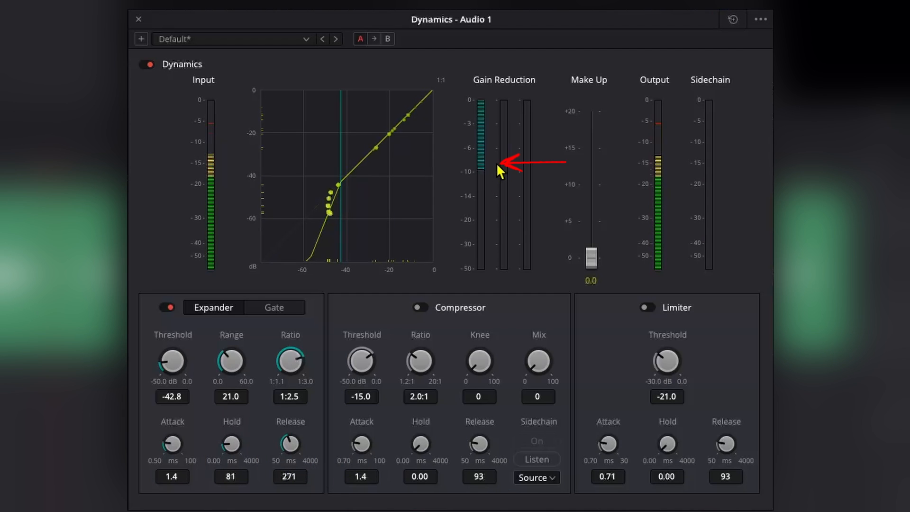
drag(294, 480, 169, 503)
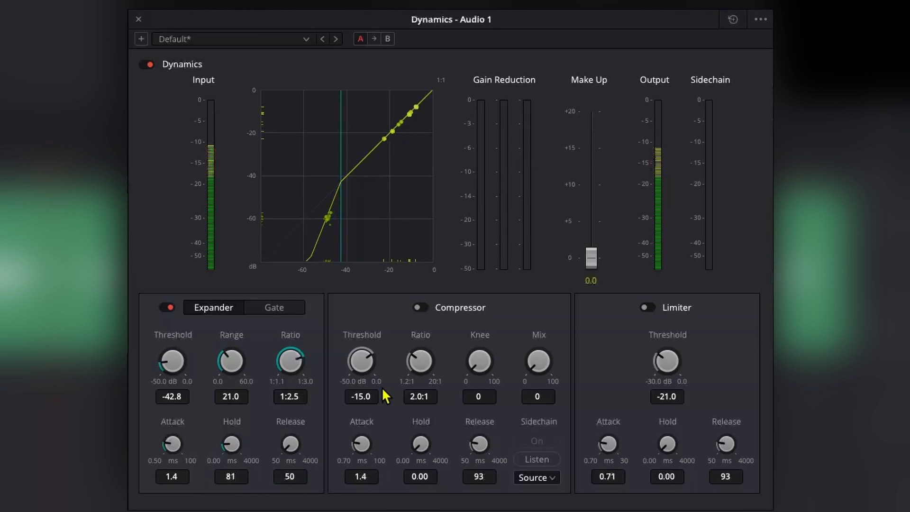
drag(277, 473, 289, 481)
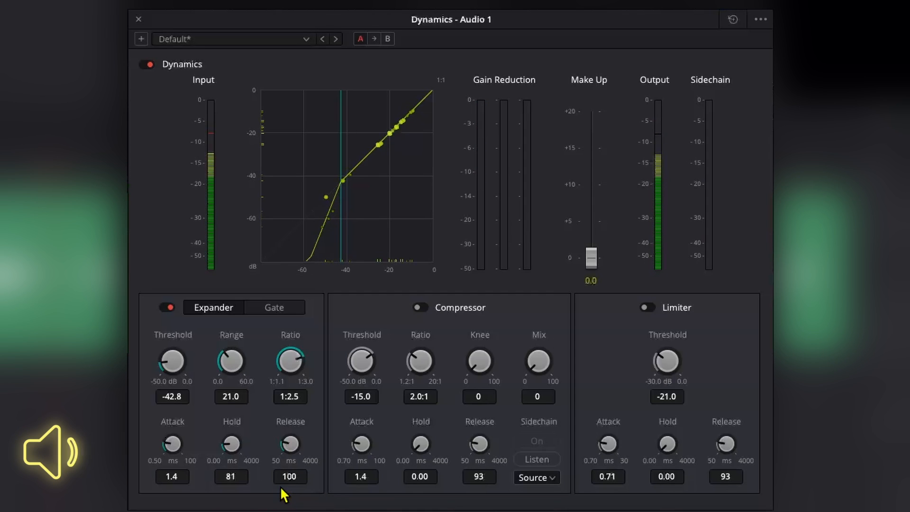
click(166, 307)
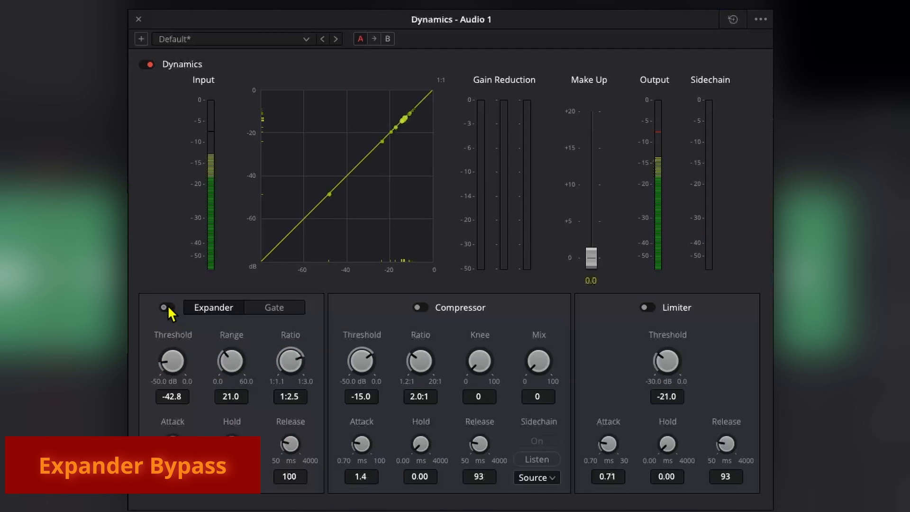
Step: Re-enable the expander, try Gate mode with a larger range, return to Expander, and close Dynamics
click(167, 307)
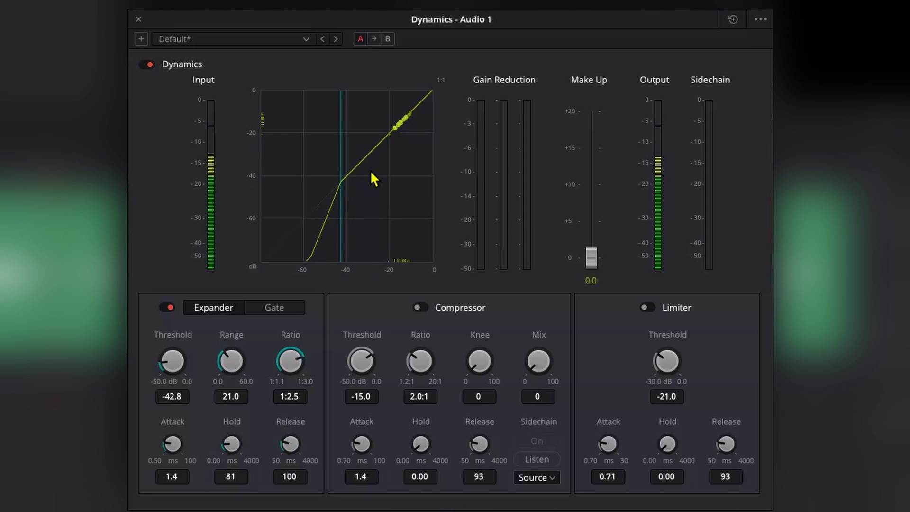
click(274, 309)
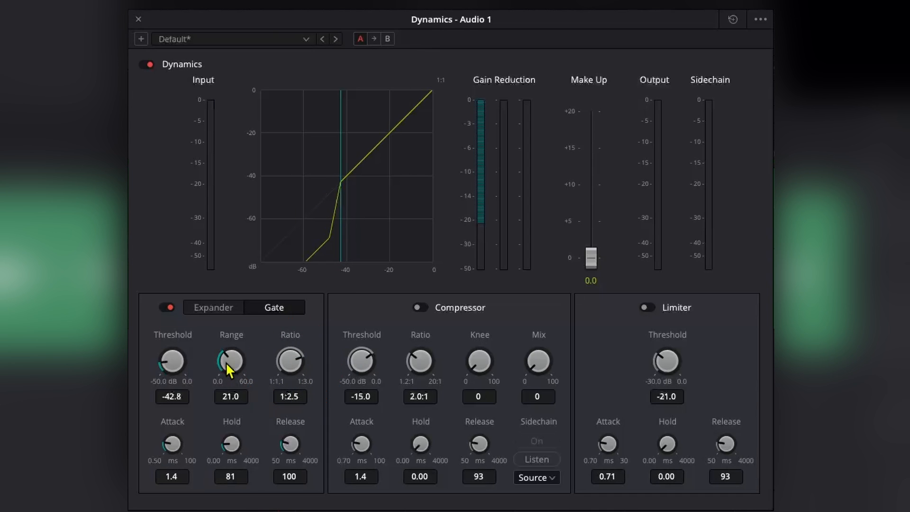
mouse_move(222, 360)
mouse_down()
mouse_move(259, 335)
mouse_move(202, 370)
mouse_move(223, 345)
mouse_up()
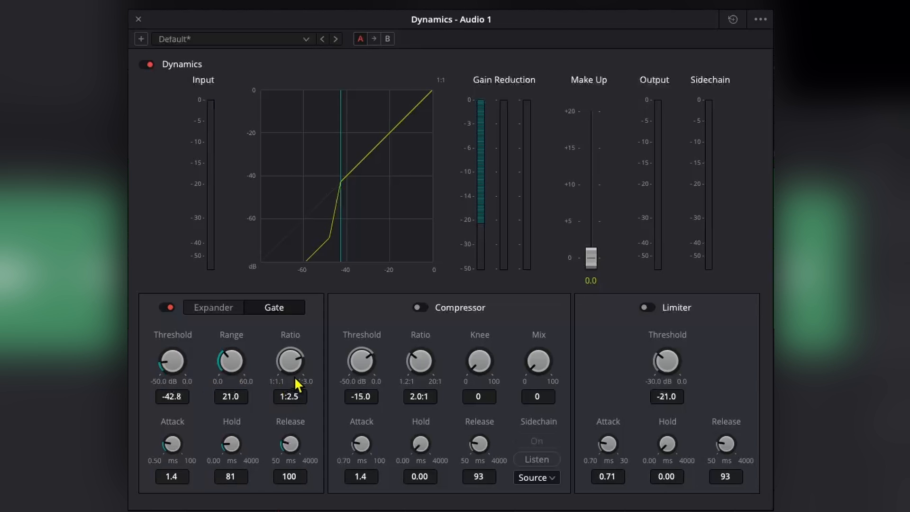
click(217, 306)
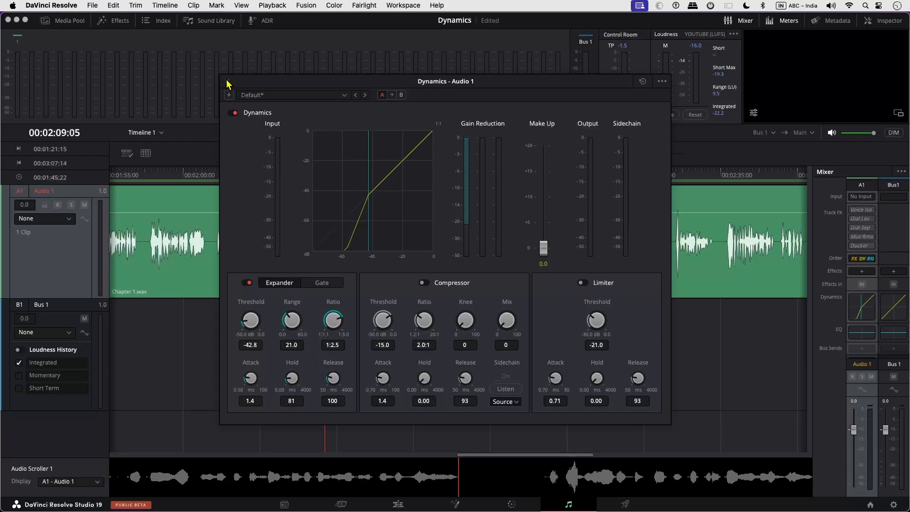
click(227, 81)
click(173, 6)
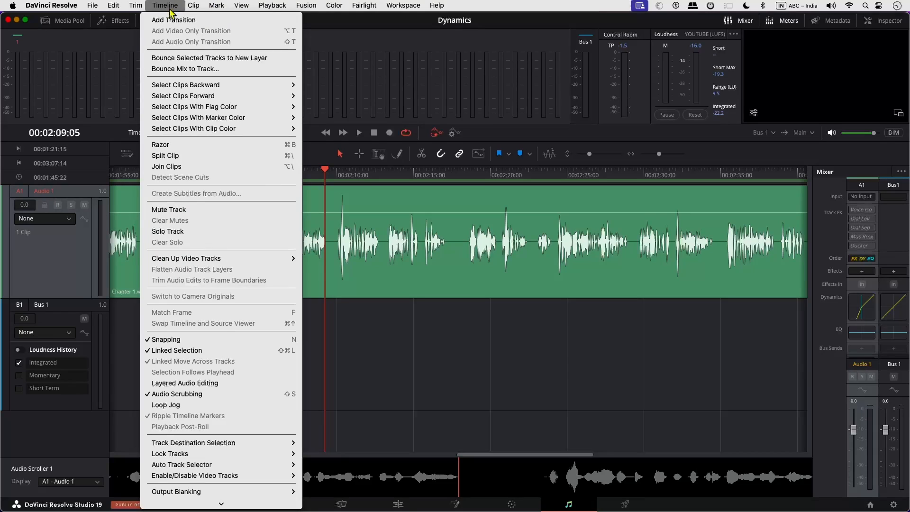
Step: Bounce the Bus 1 mix to a new track using Bounce Mix to Track
click(204, 69)
click(516, 137)
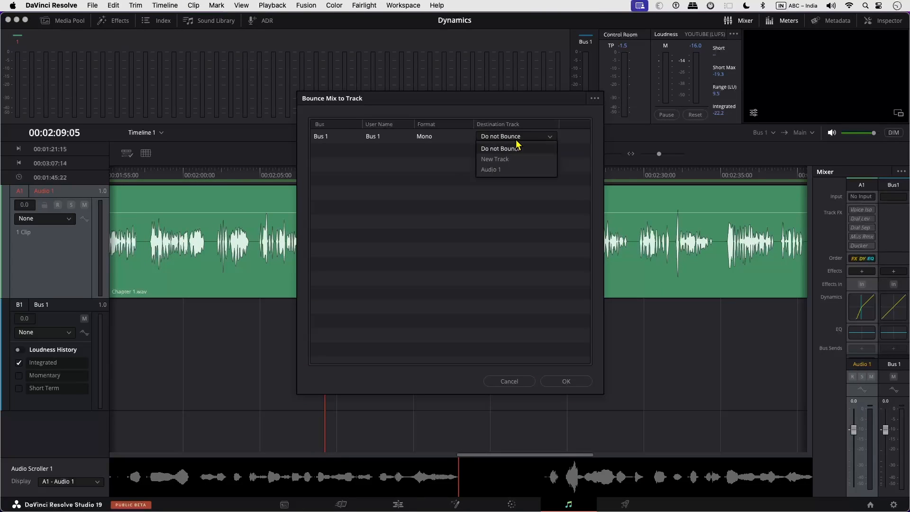
click(514, 159)
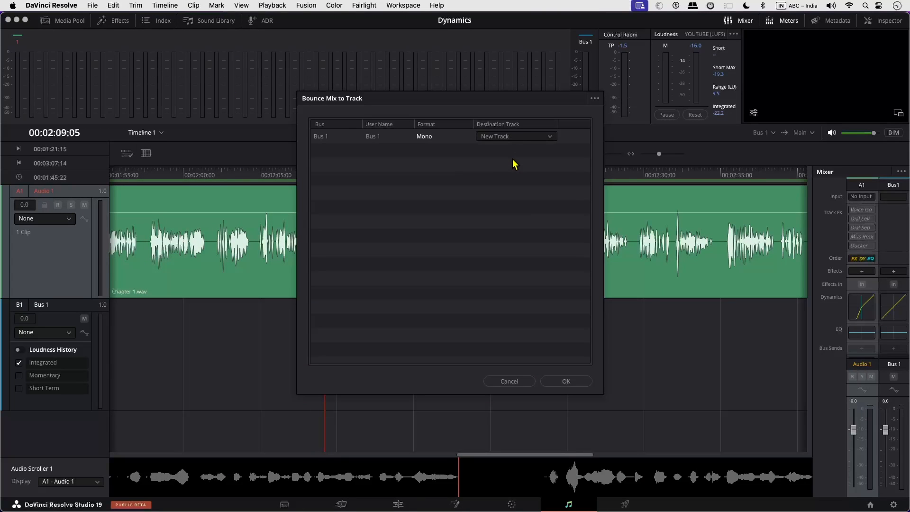
click(569, 383)
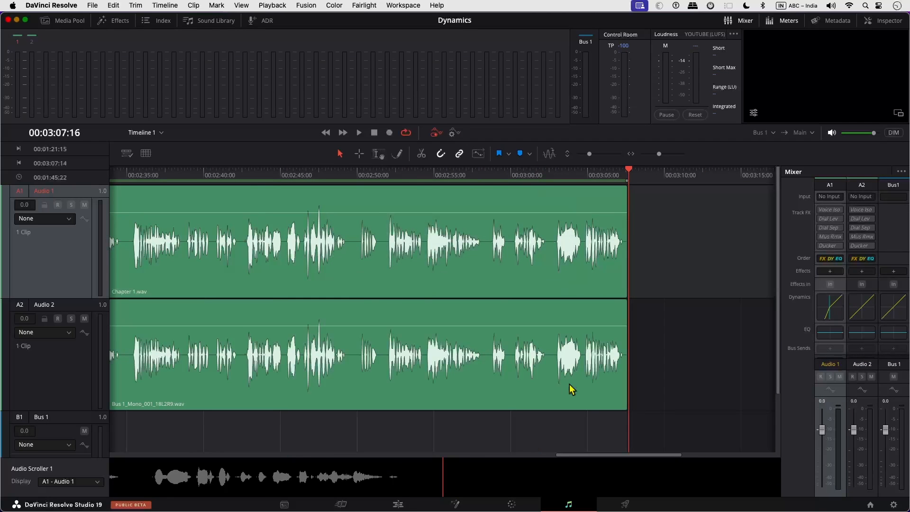
Step: Reopen Audio 1's Dynamics settings and switch the processor to Gate mode
scroll(405, 356, left, 10)
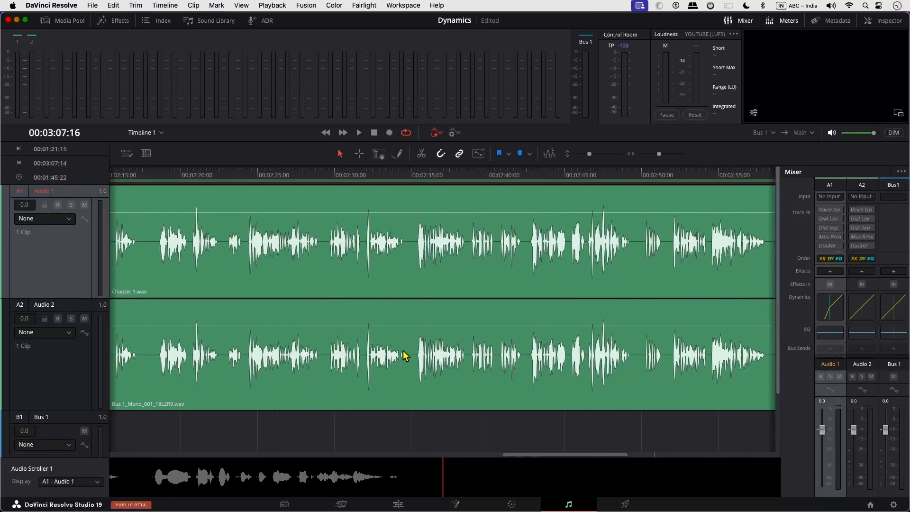
double_click(827, 310)
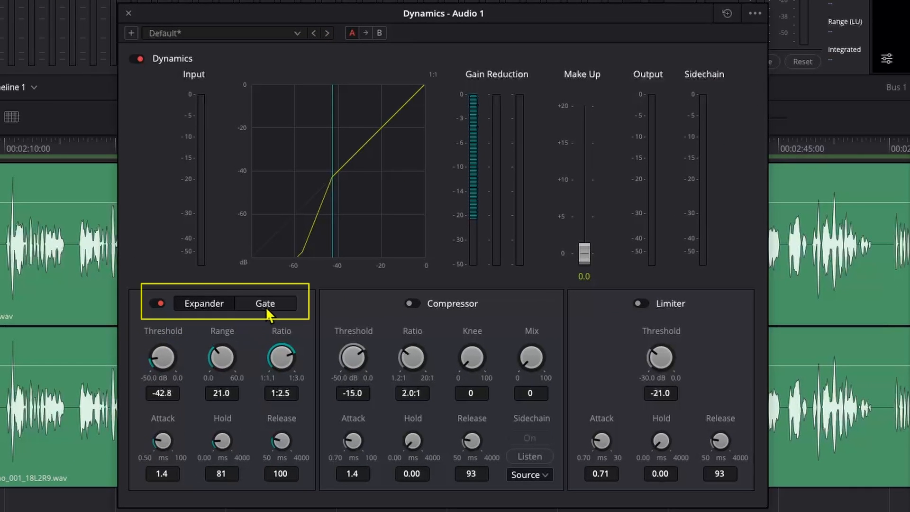
click(322, 284)
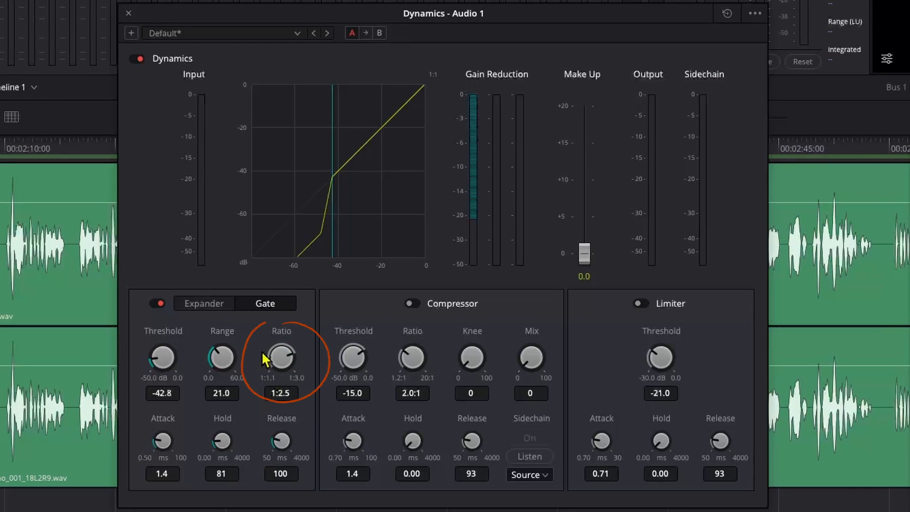
Step: Mute Audio 2 and bounce the gated Bus 1 mix to a new Audio 3 track
click(127, 12)
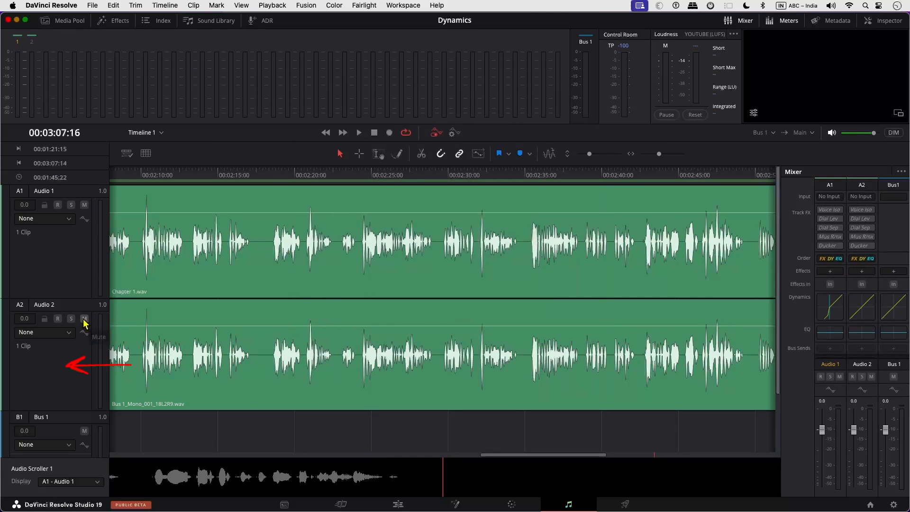
click(163, 5)
click(212, 69)
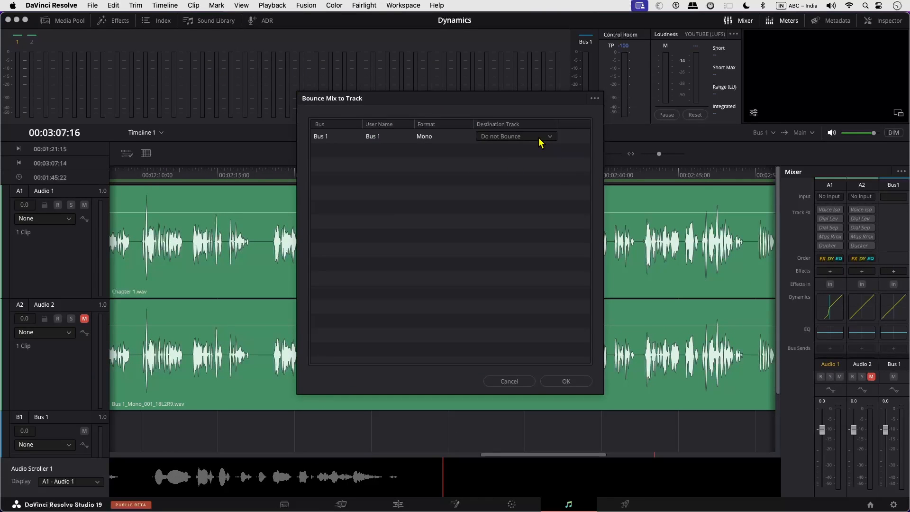
click(538, 139)
click(511, 165)
click(559, 382)
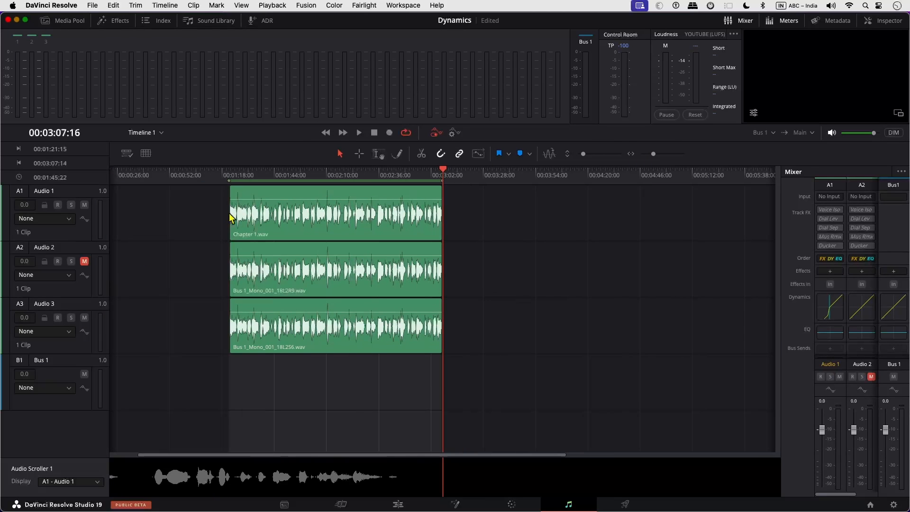
Step: Unmute Audio 2 and select the expander and gate version clips to compare
click(84, 261)
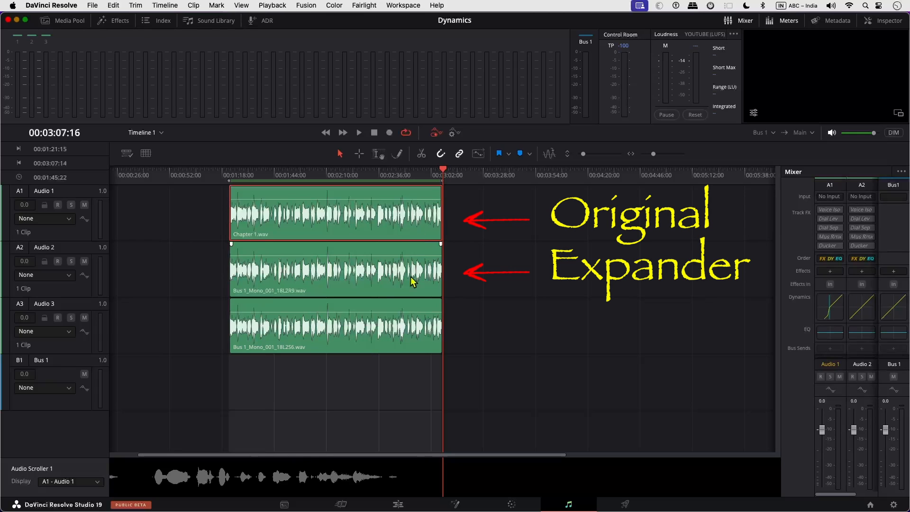
click(423, 293)
click(423, 350)
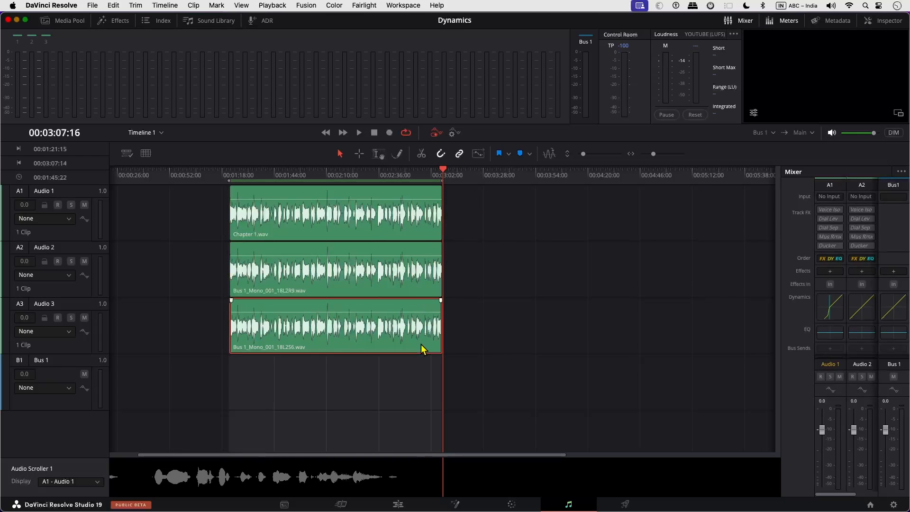
Step: Open the original, expander and gate version clips in iZotope RX10
right_click(423, 245)
mouse_move(535, 443)
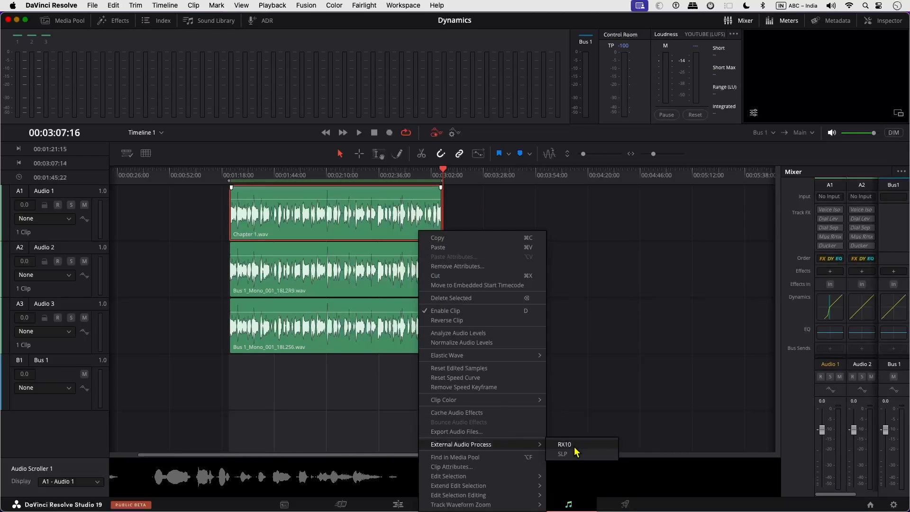
click(574, 450)
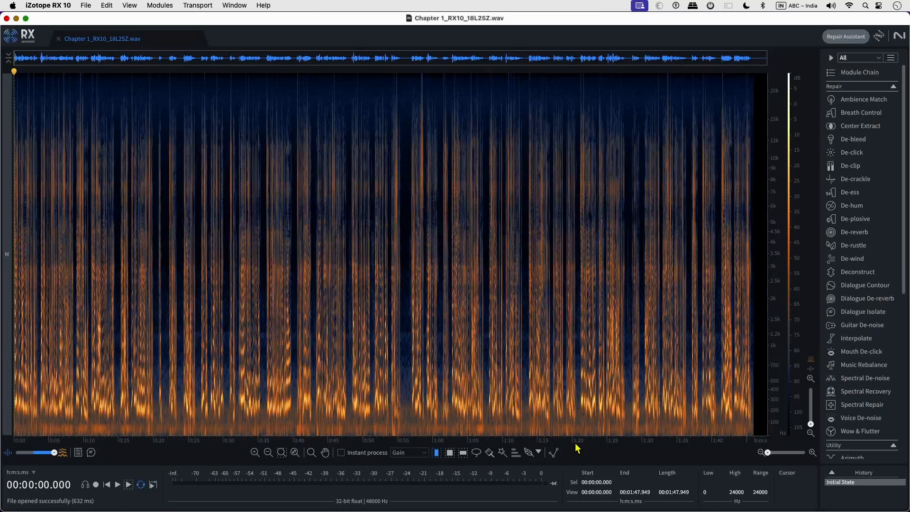
click(16, 19)
right_click(355, 292)
click(433, 227)
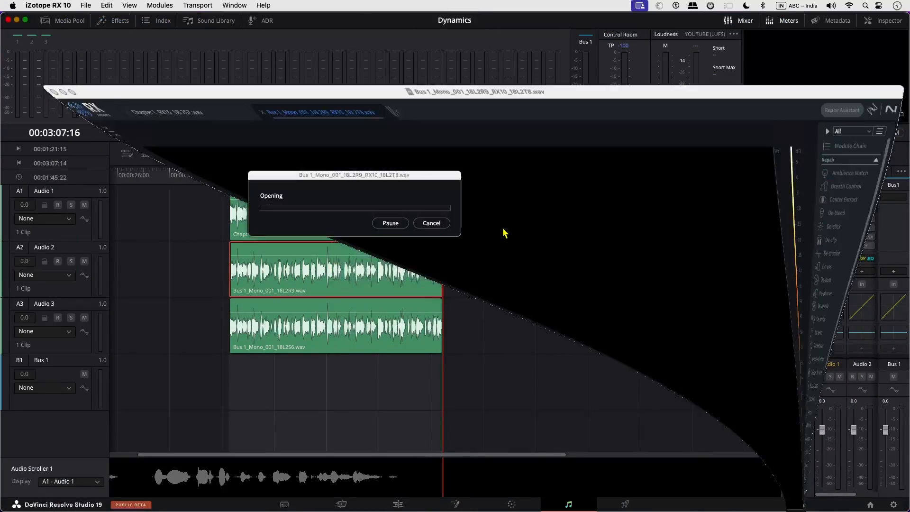
click(16, 20)
right_click(390, 349)
mouse_move(506, 280)
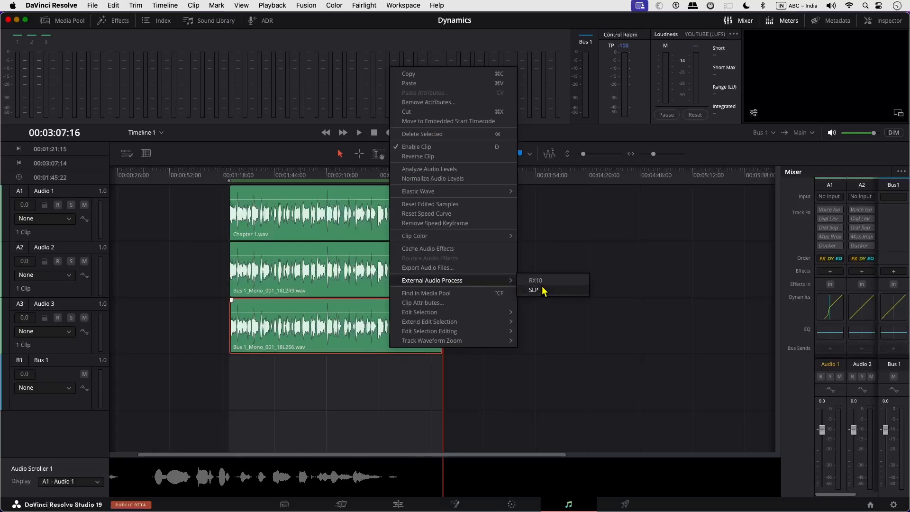
click(540, 281)
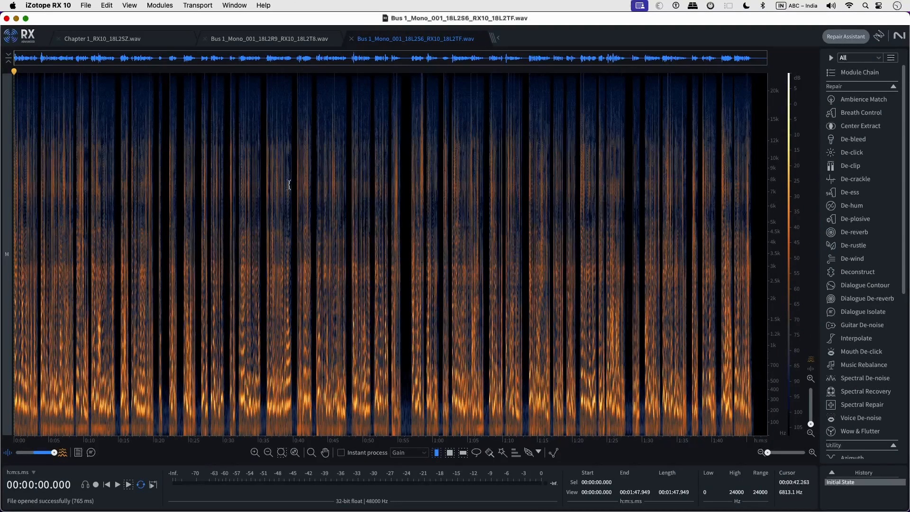
Step: Compare zoomed spectrograms of the original, expander and gate files, ending on the gate version
click(115, 39)
scroll(401, 325, up, 5)
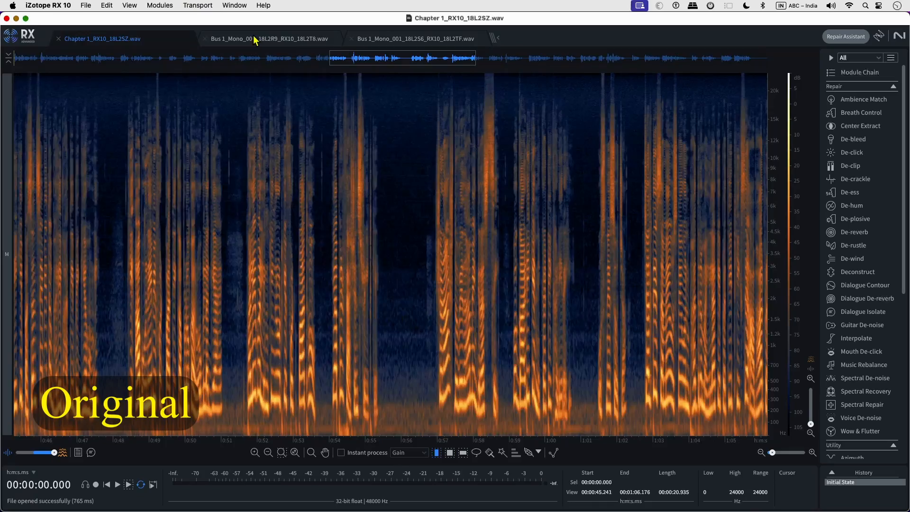
click(253, 36)
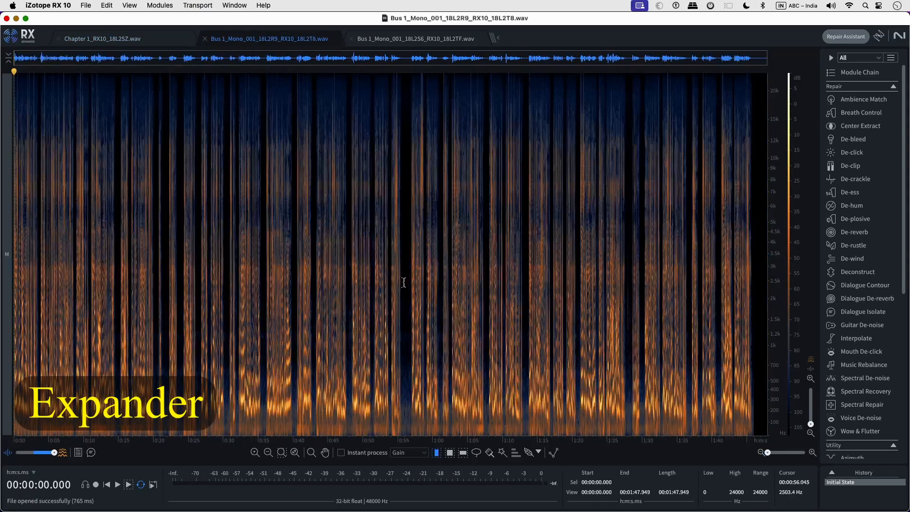
scroll(409, 303, up, 3)
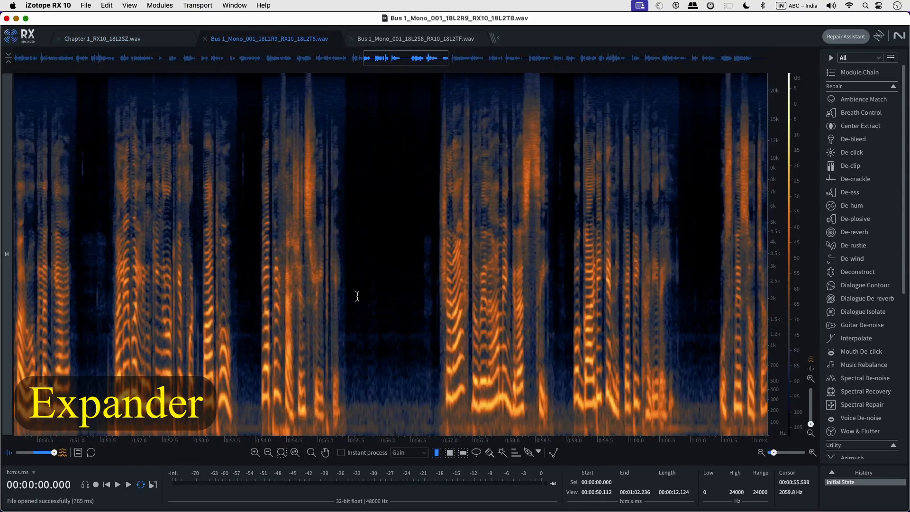
click(413, 40)
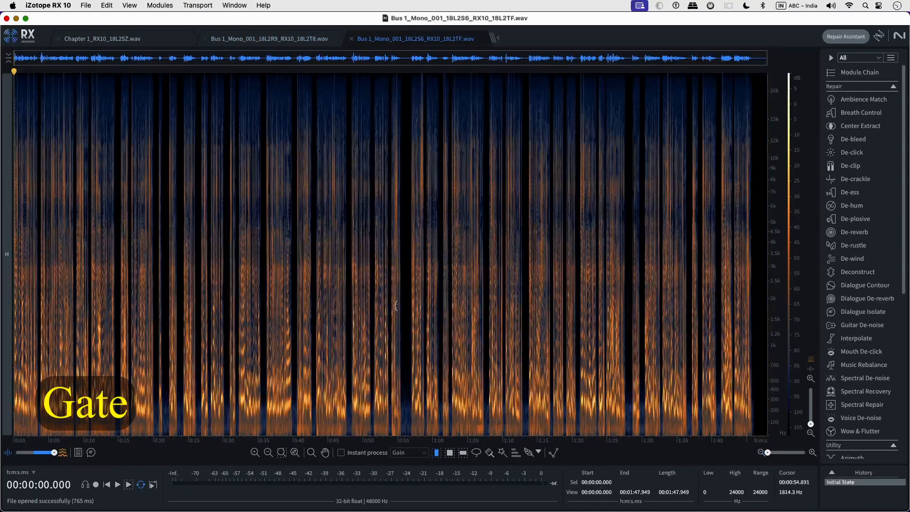
scroll(407, 313, up, 4)
scroll(412, 313, up, 2)
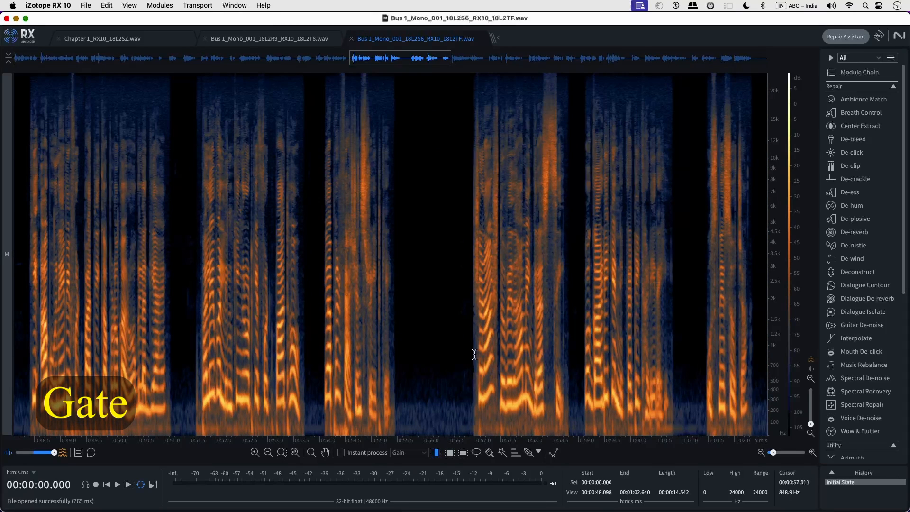
click(271, 39)
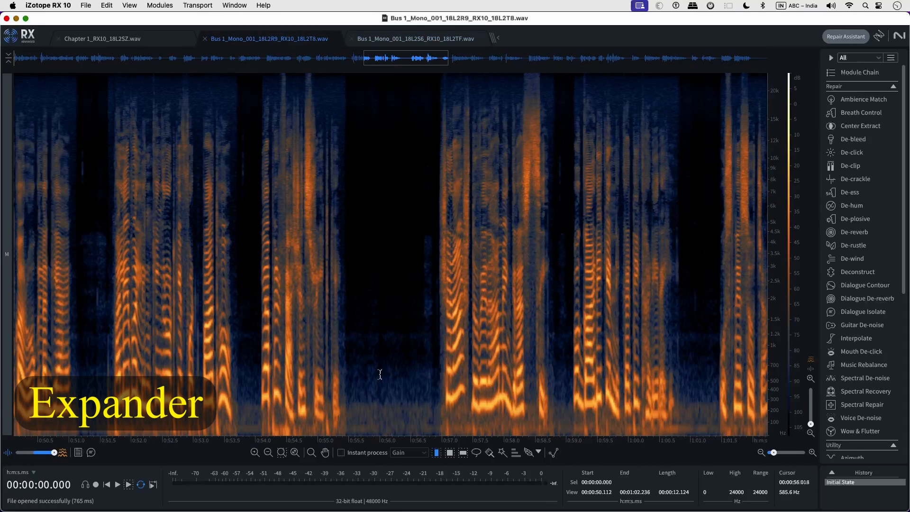
click(394, 40)
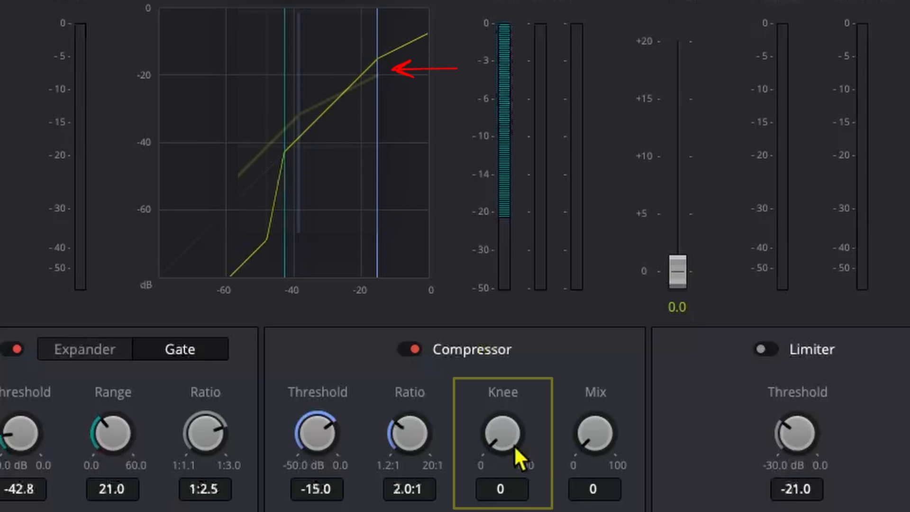
Step: Soften the Audio 1 compressor knee to 100, then reset it to 0
drag(514, 445, 663, 493)
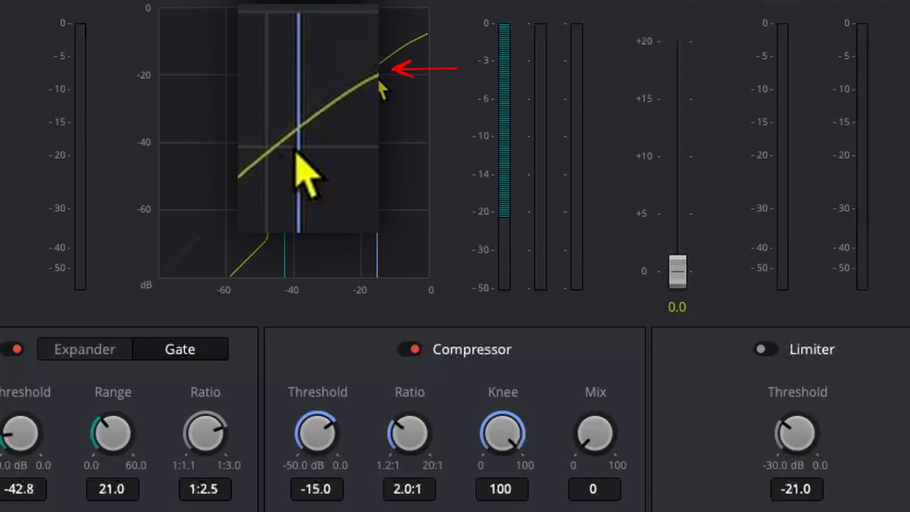
double_click(500, 434)
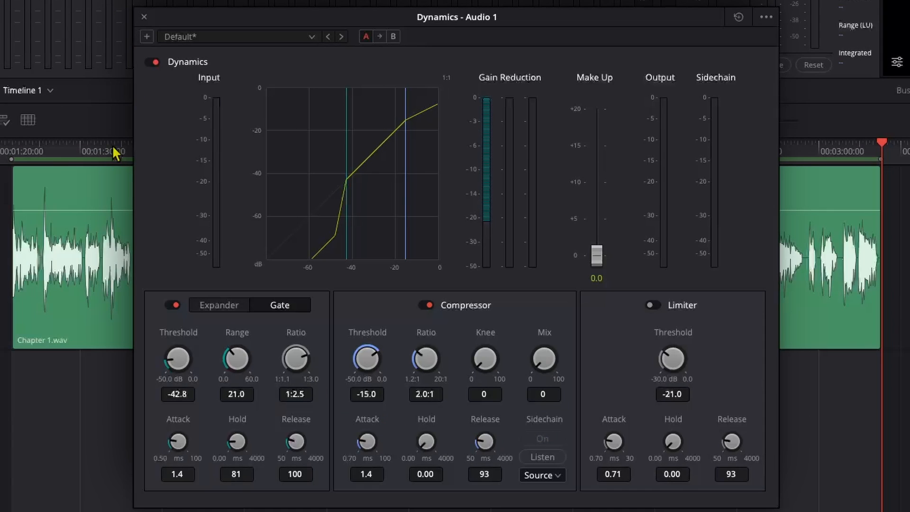
Step: Play from about 1:30, set compressor to -15.4 dB, knee 44, attack 1.2, release 105, then bypass it
click(107, 143)
key(space)
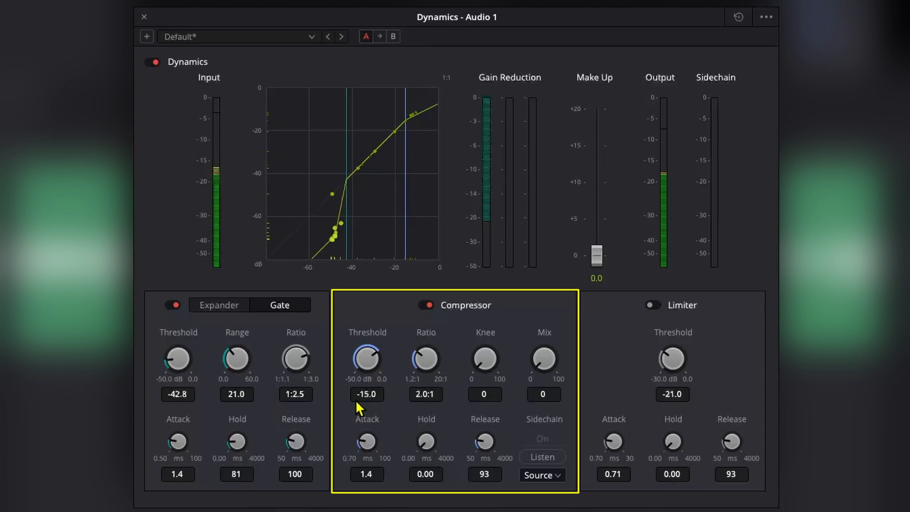
drag(367, 394, 359, 396)
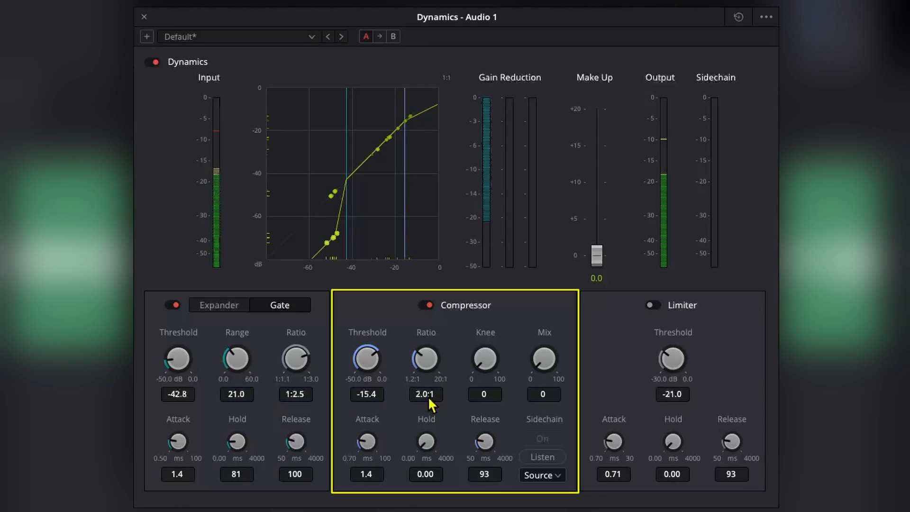
drag(486, 393, 331, 394)
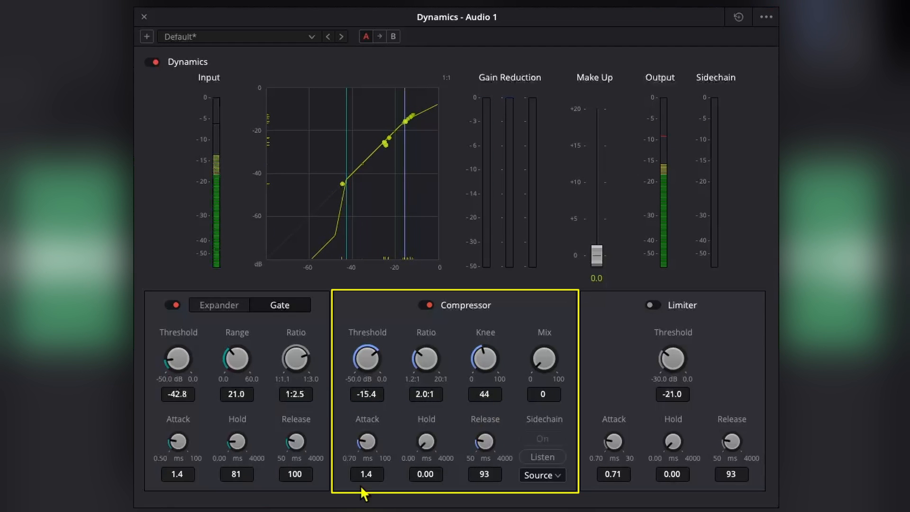
drag(370, 471, 362, 468)
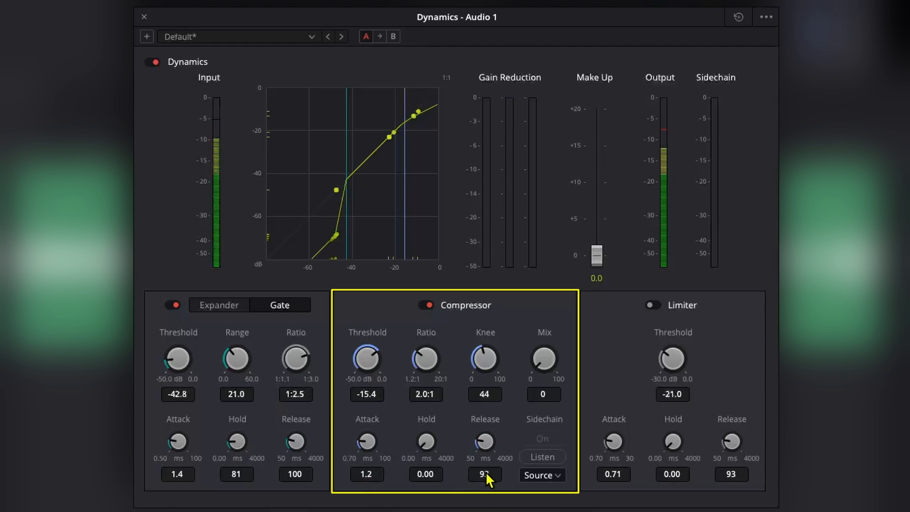
drag(489, 471, 490, 470)
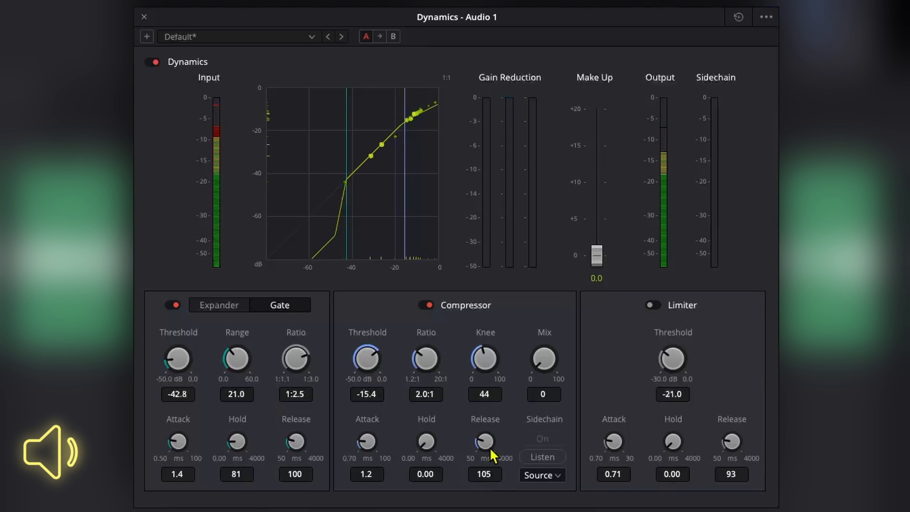
click(428, 305)
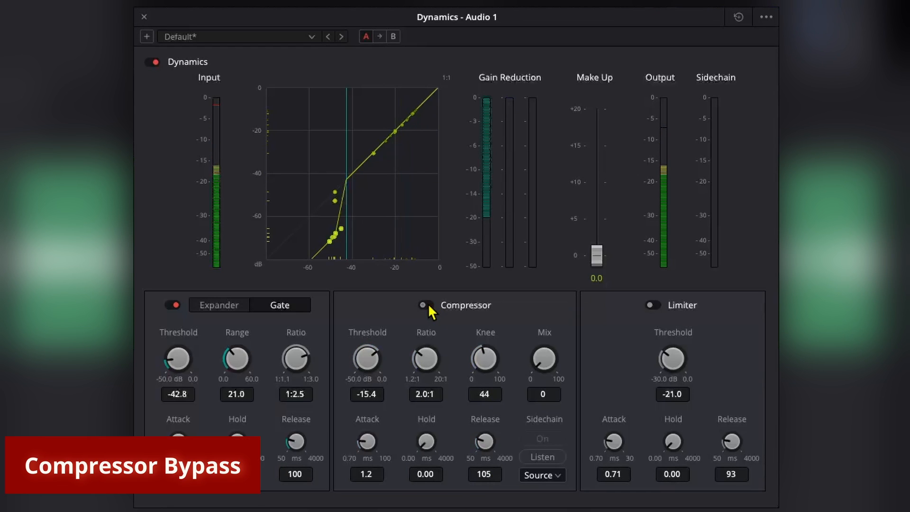
Step: Switch the Audio 1 compressor back on, keeping its -15.4 dB threshold and 2.0:1 ratio
click(428, 304)
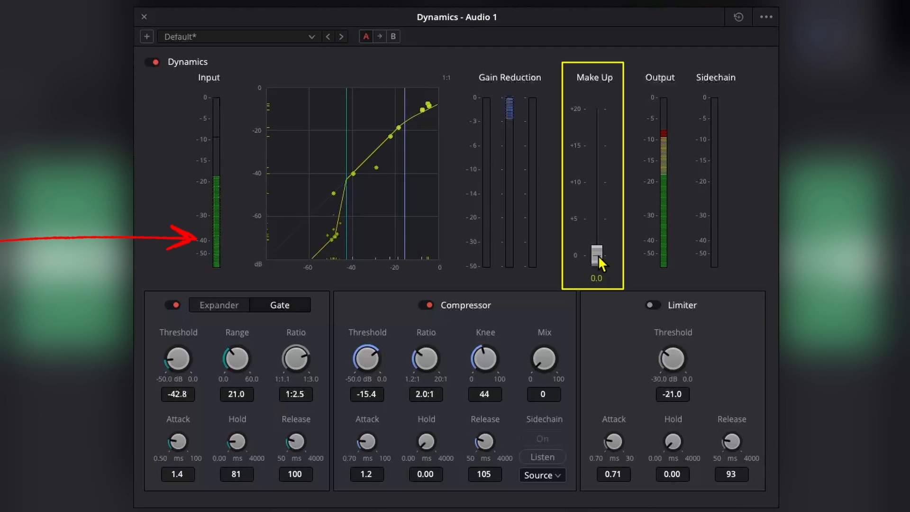
Step: Raise the Audio 1 compressor make-up gain to 2.1 dB and set its mix to 100
drag(597, 255, 596, 239)
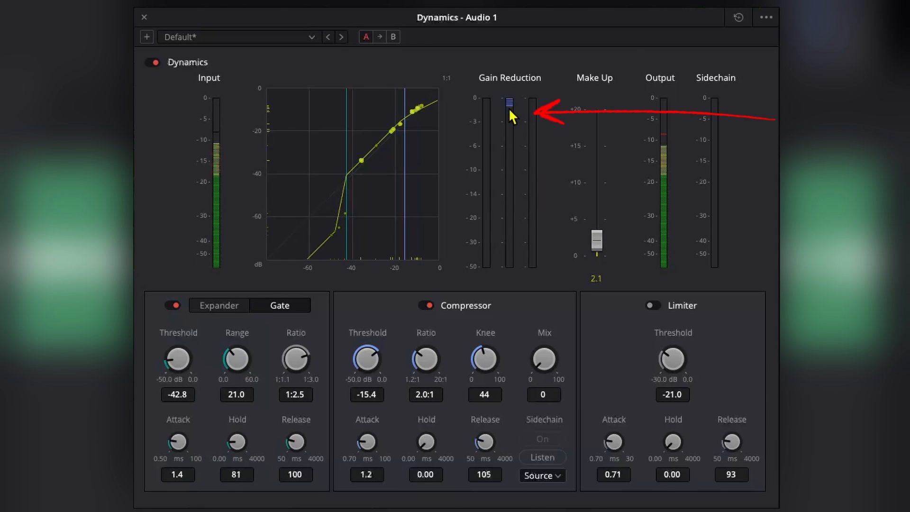
drag(539, 394, 693, 405)
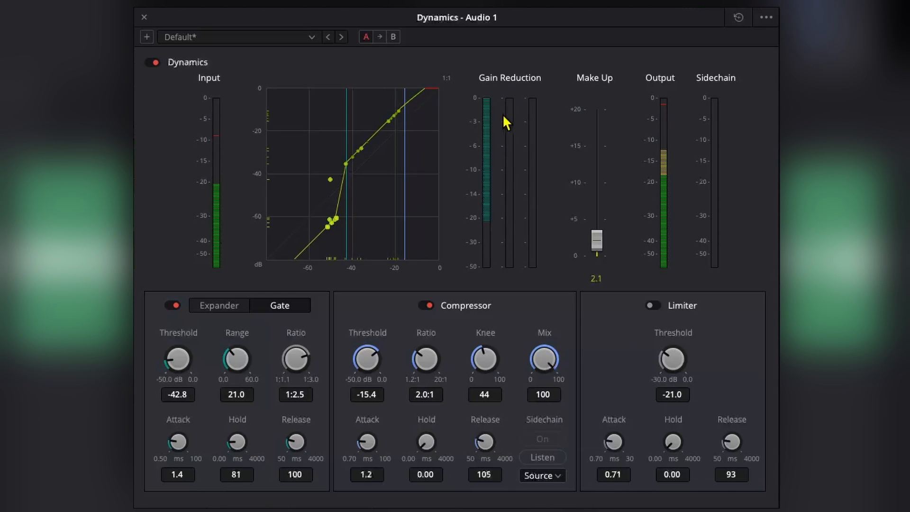
Step: Sweep the compressor mix to 0, up to about 41, then back down to 0
drag(545, 396, 160, 371)
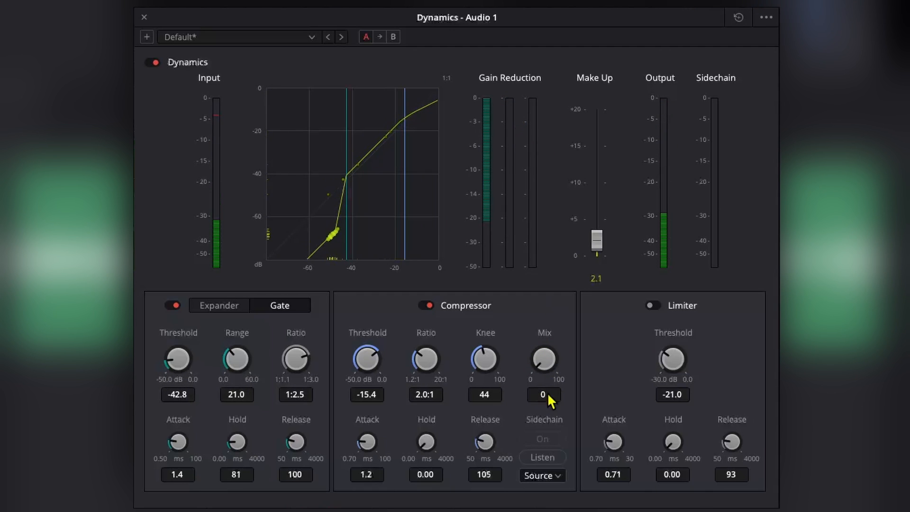
drag(544, 397, 652, 407)
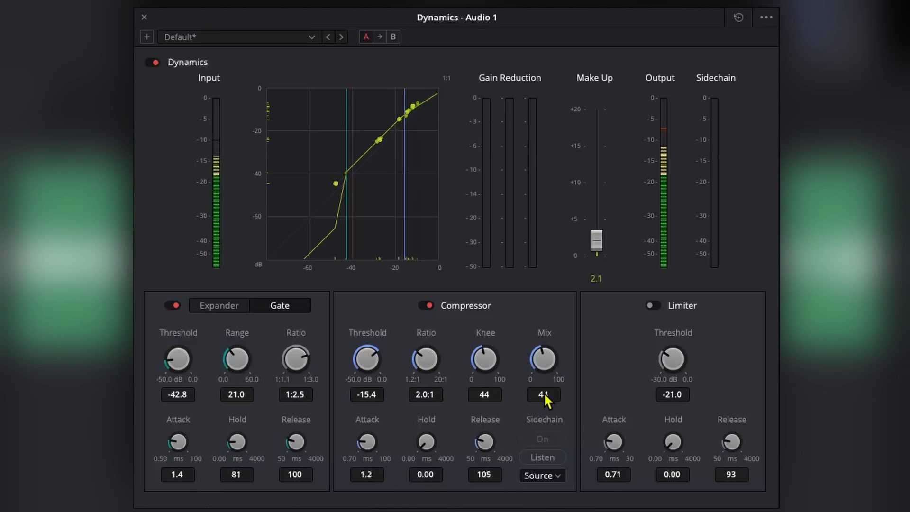
drag(544, 394, 422, 385)
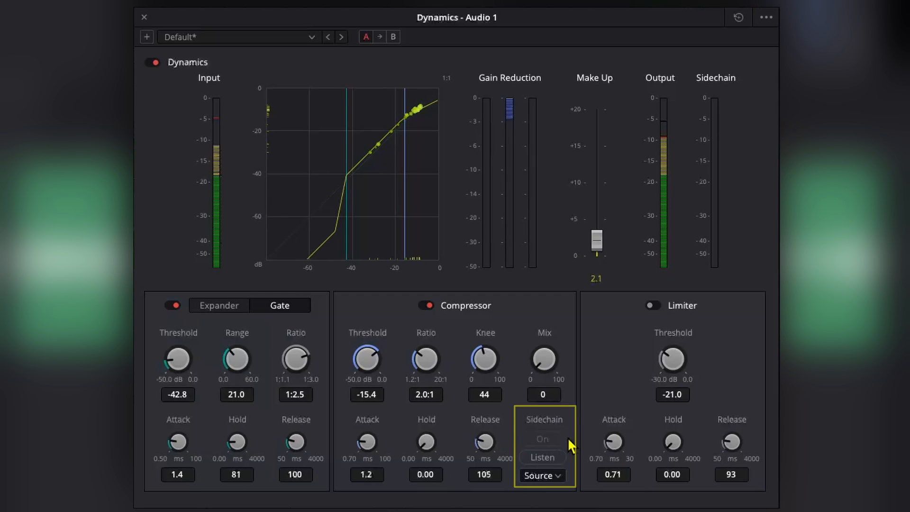
Step: Enable the Audio 1 limiter at -10.1 dB, comparing limiter and whole-Dynamics bypass
click(649, 305)
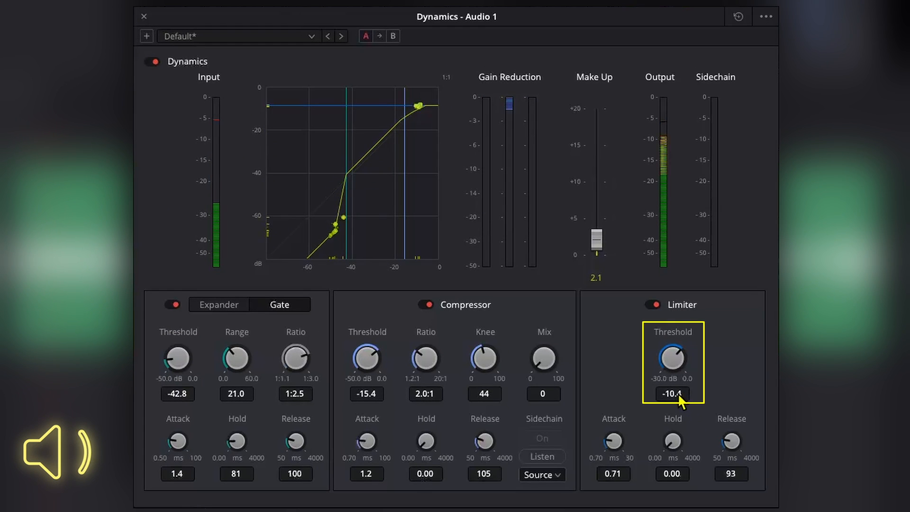
click(655, 303)
click(652, 303)
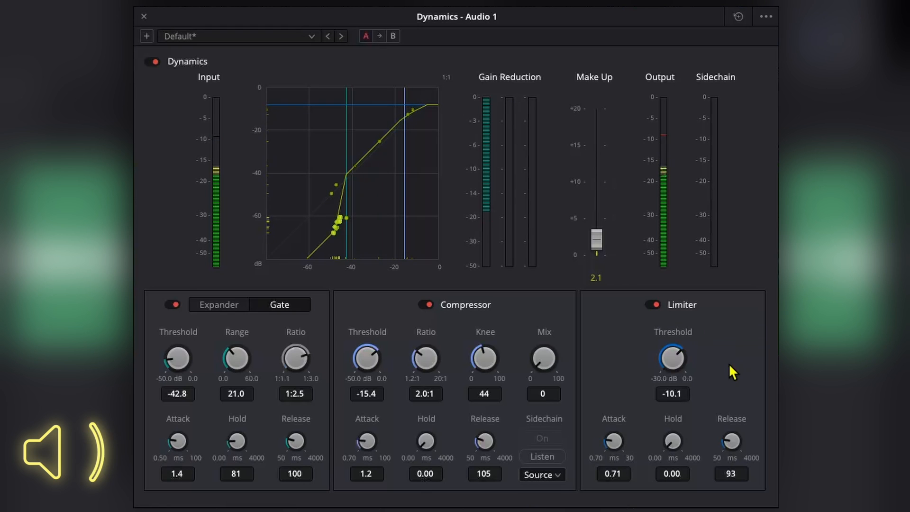
click(152, 60)
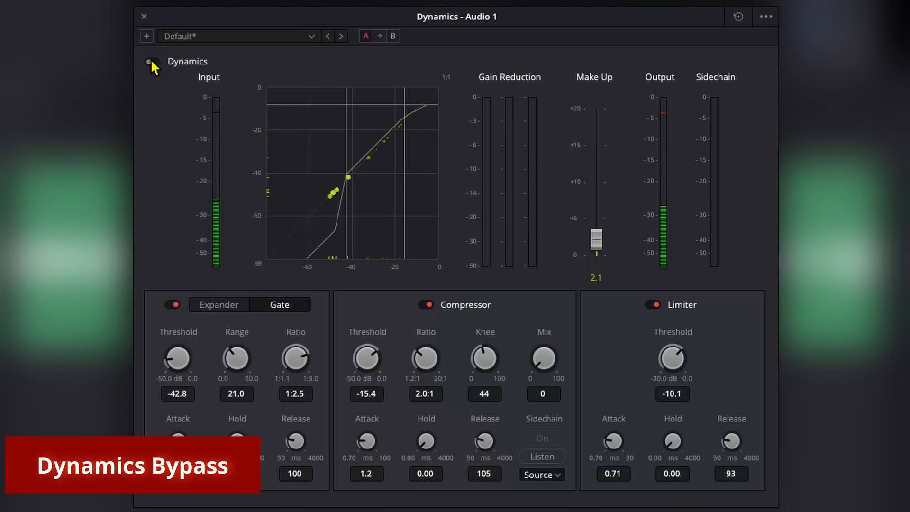
click(153, 61)
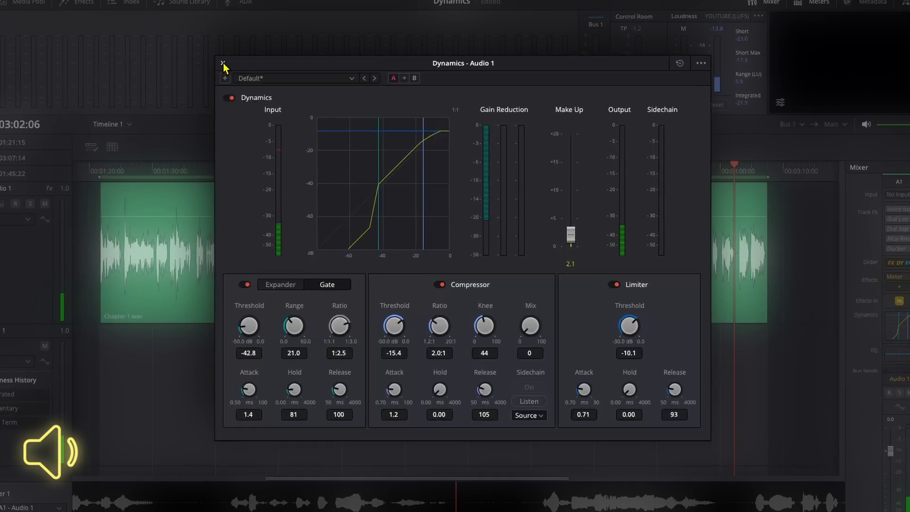
Step: Bounce the Bus 1 mix of Chapter 1.wav to a new track and fit the timeline
click(147, 18)
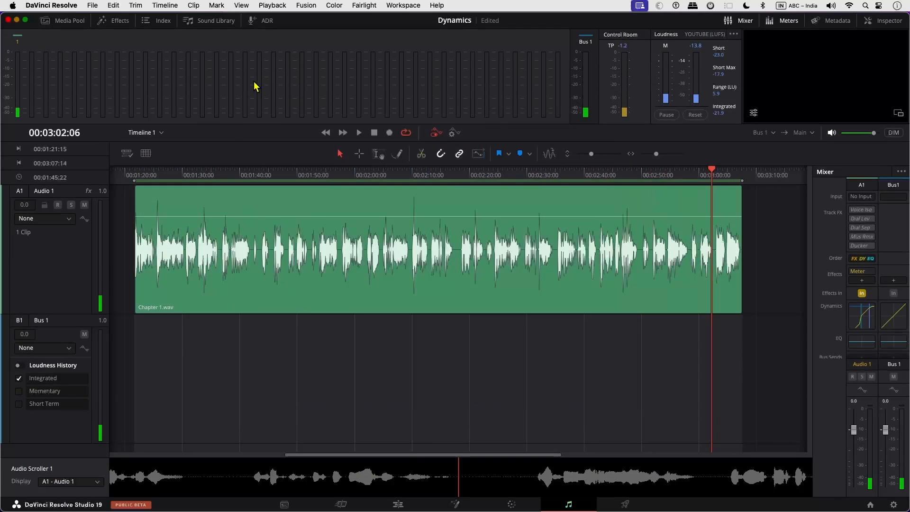
click(554, 301)
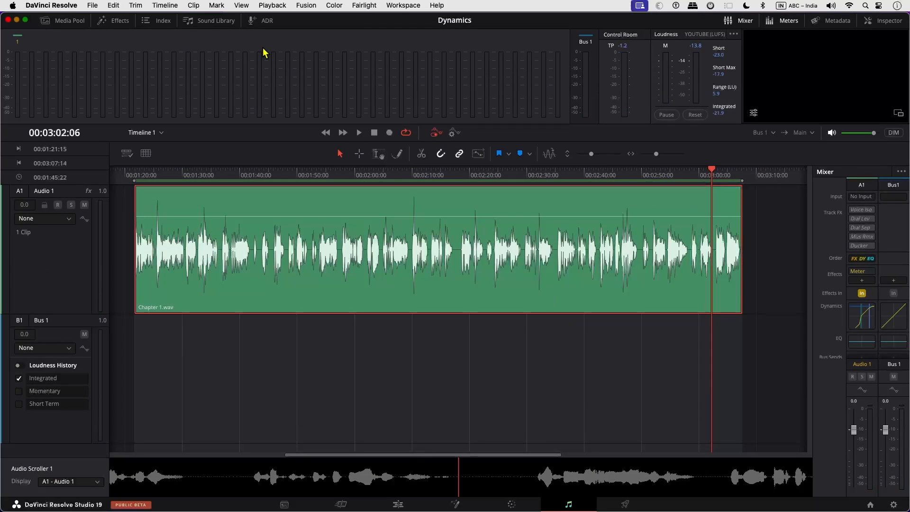
click(177, 10)
click(192, 72)
click(521, 137)
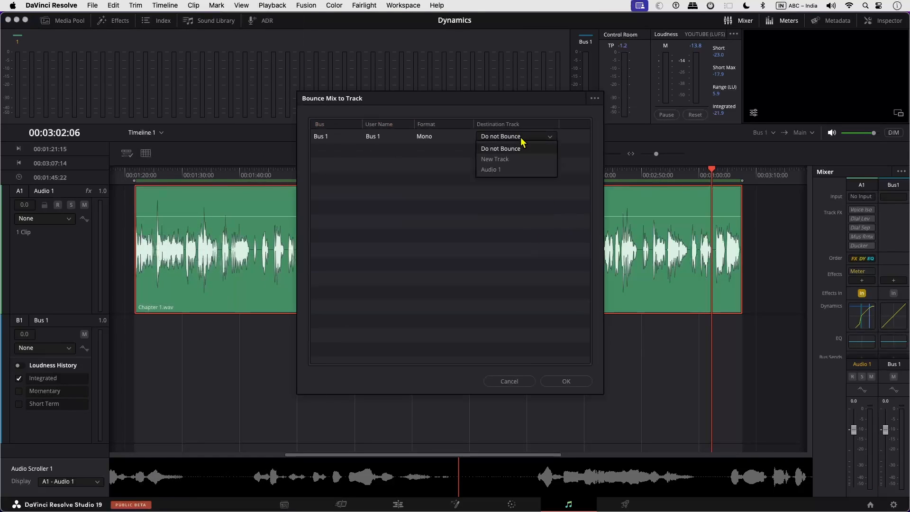
click(514, 161)
click(566, 381)
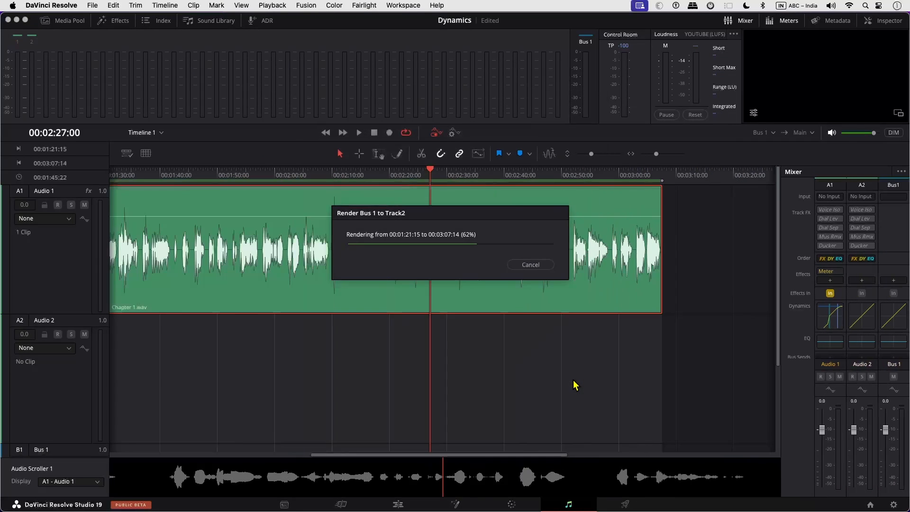
key(shift+z)
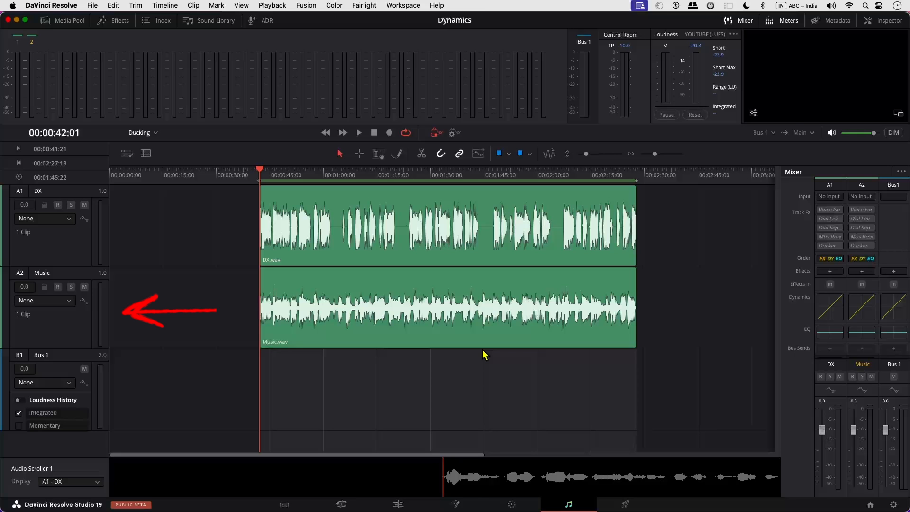
Step: Turn on the Music track's compressor keyed from the DX sidechain, auditioning the sidechain signal
key(space)
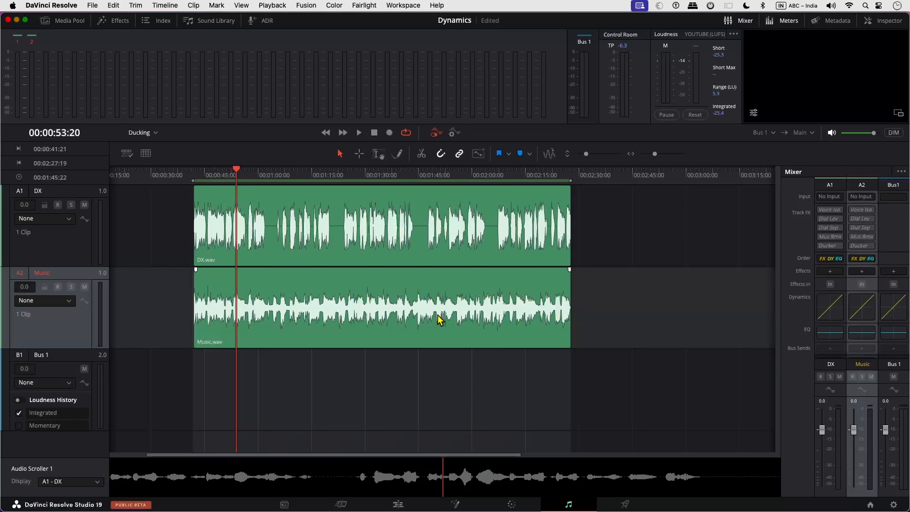
double_click(866, 316)
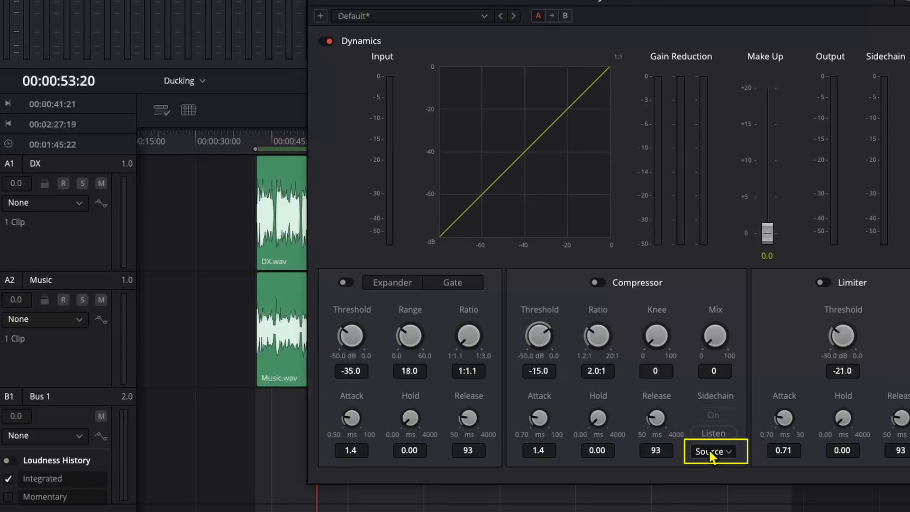
click(709, 449)
click(760, 477)
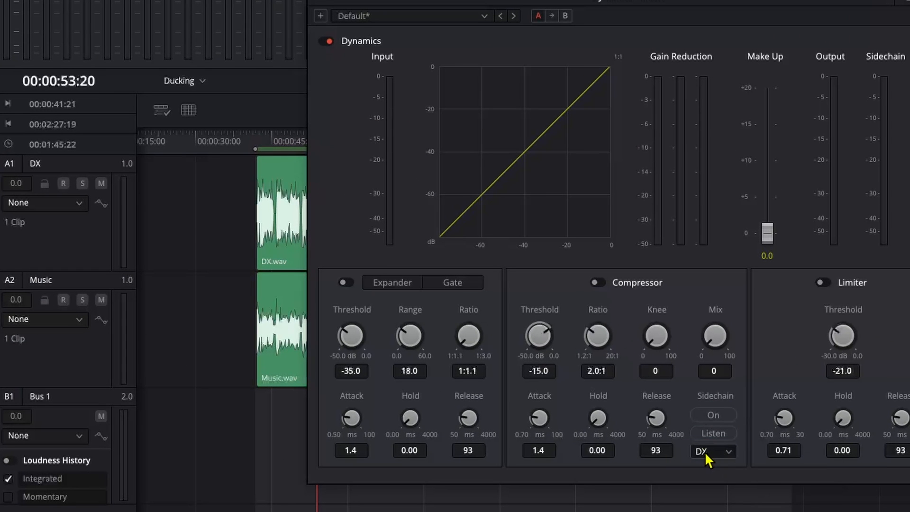
click(596, 282)
key(Up)
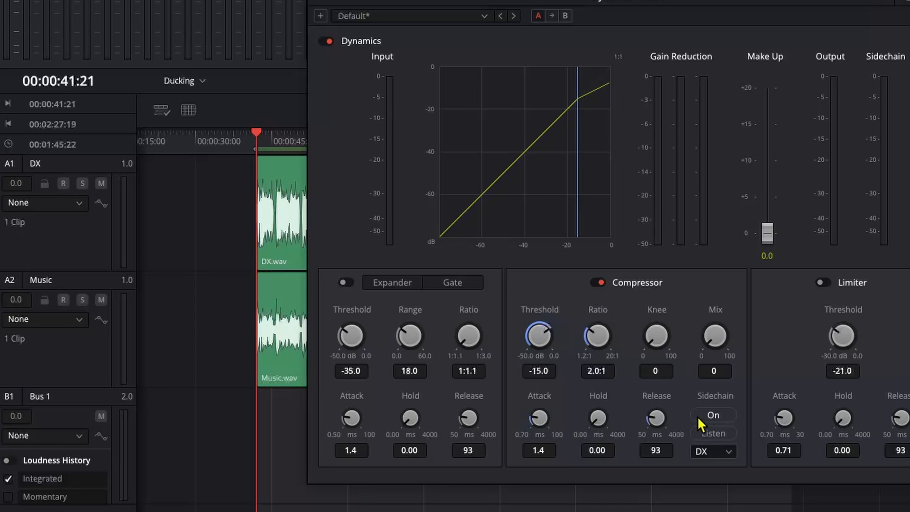
click(708, 419)
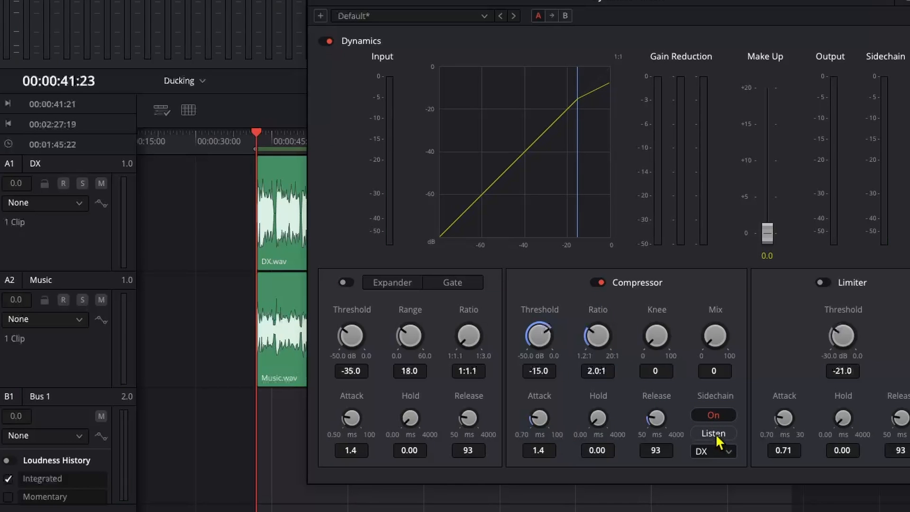
click(715, 432)
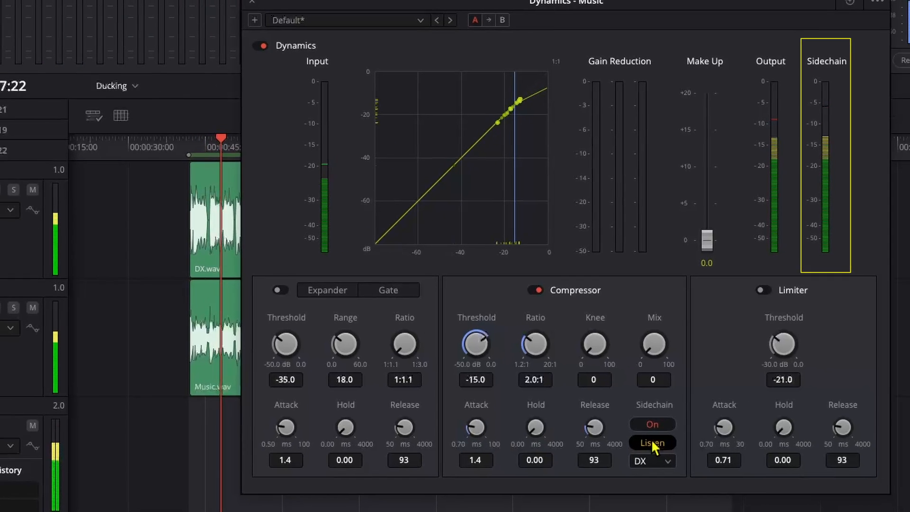
click(653, 442)
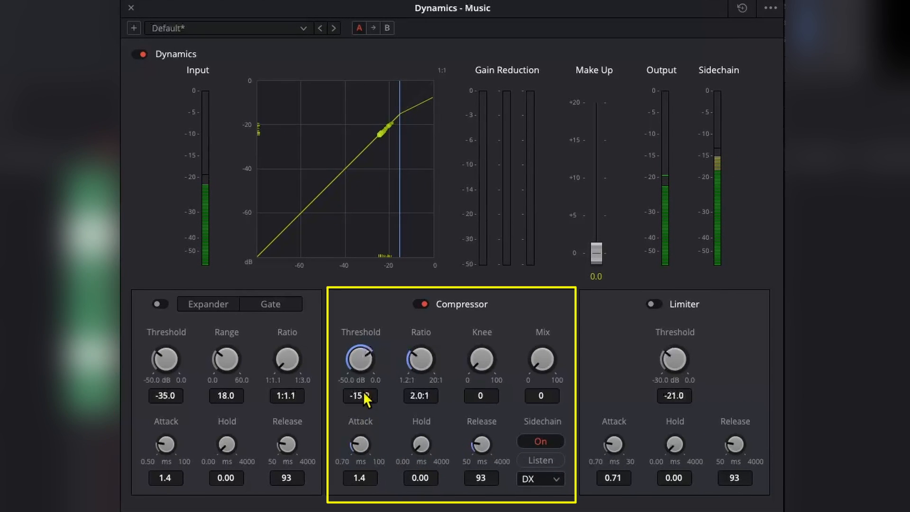
Step: Set Music's compressor to threshold -41, knee 17, attack about 18, longer hold, release 475
drag(364, 393, 368, 393)
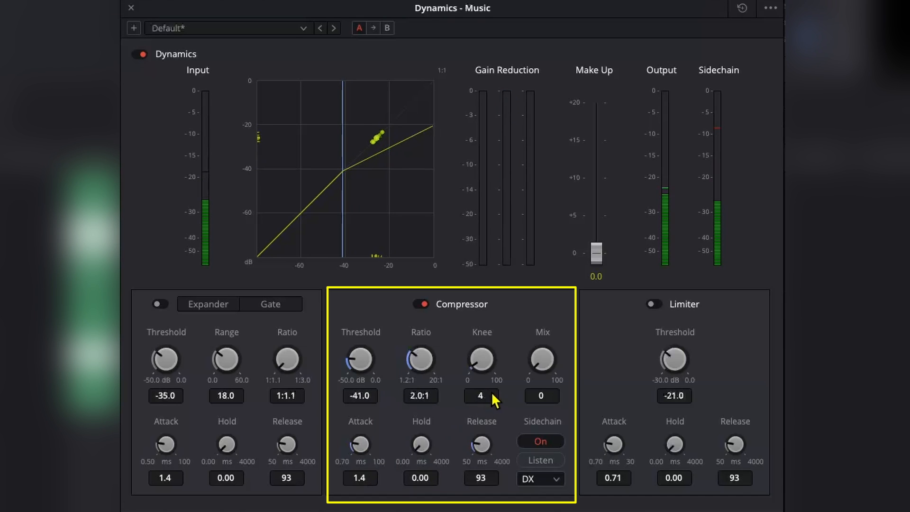
drag(491, 391, 513, 382)
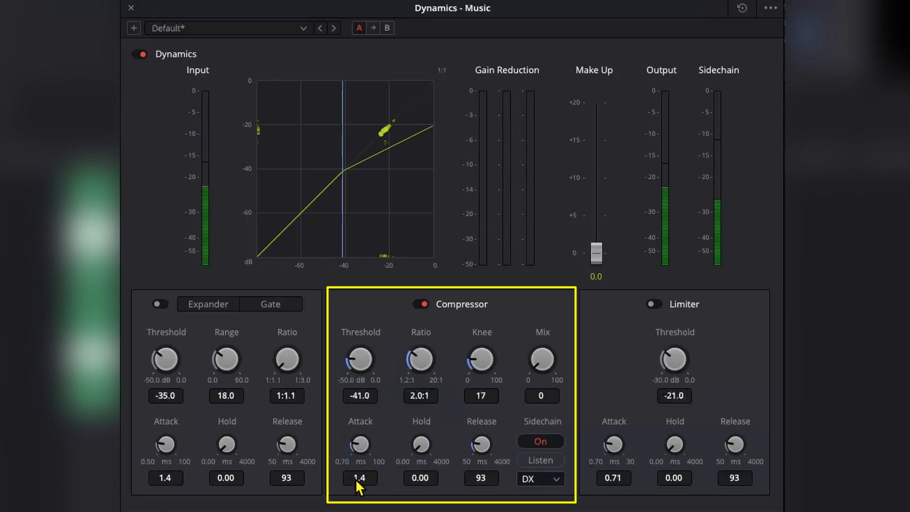
drag(355, 477, 362, 476)
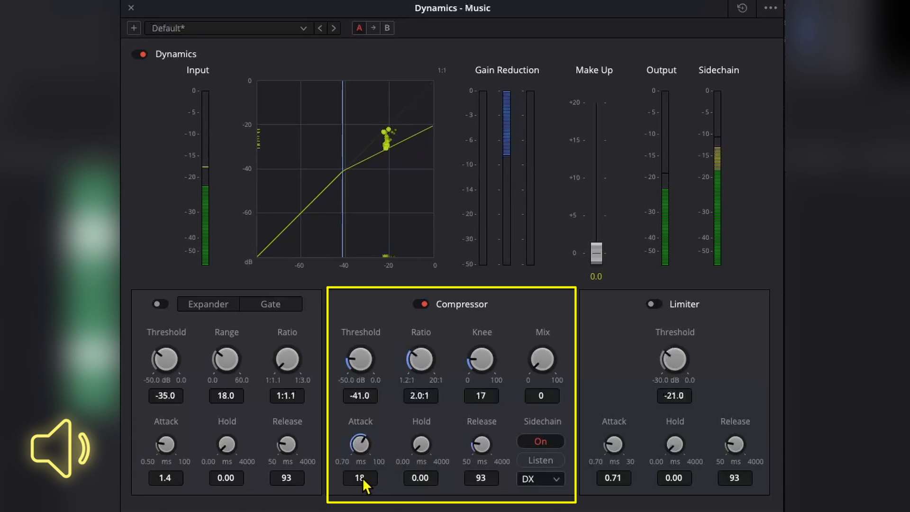
mouse_move(419, 483)
mouse_down()
mouse_move(430, 480)
mouse_move(422, 479)
mouse_up()
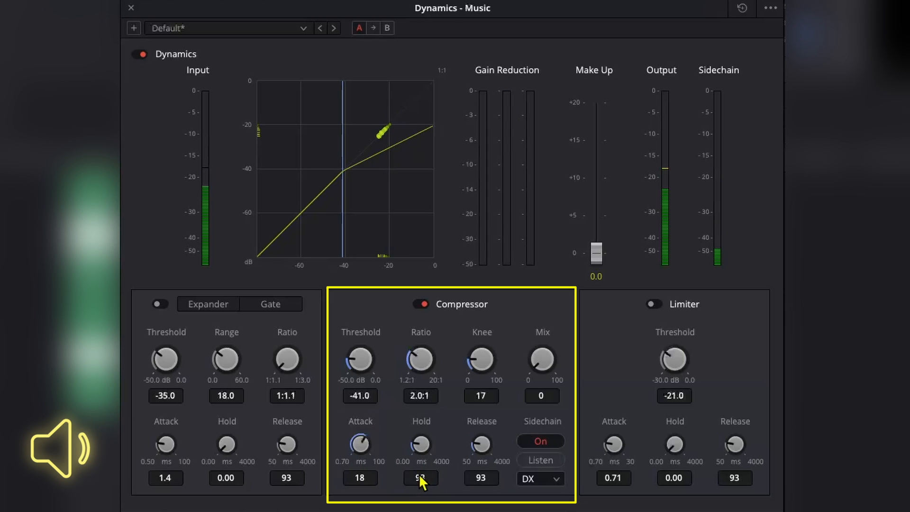
mouse_move(478, 479)
mouse_down()
mouse_move(488, 476)
mouse_move(467, 475)
mouse_move(476, 477)
mouse_up()
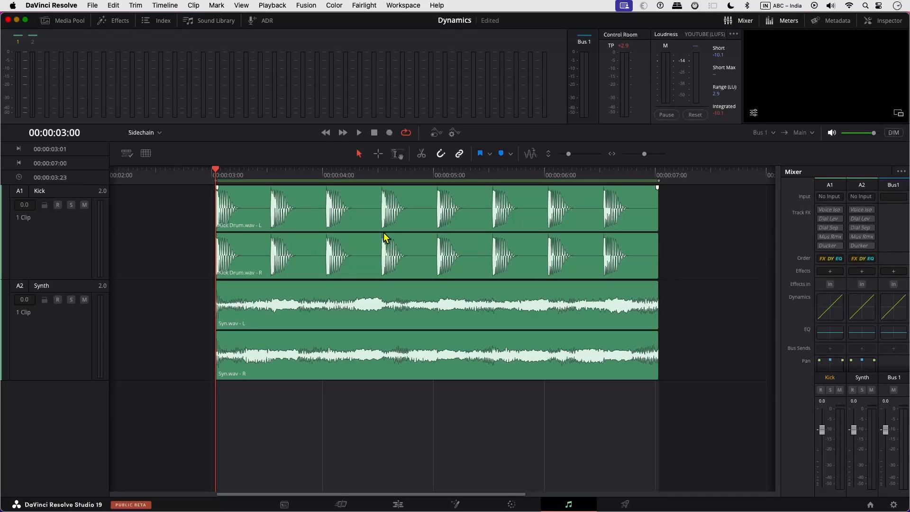
Step: Turn on the Synth track's compressor with Kick sidechain keying, bypassing it once to compare
click(71, 344)
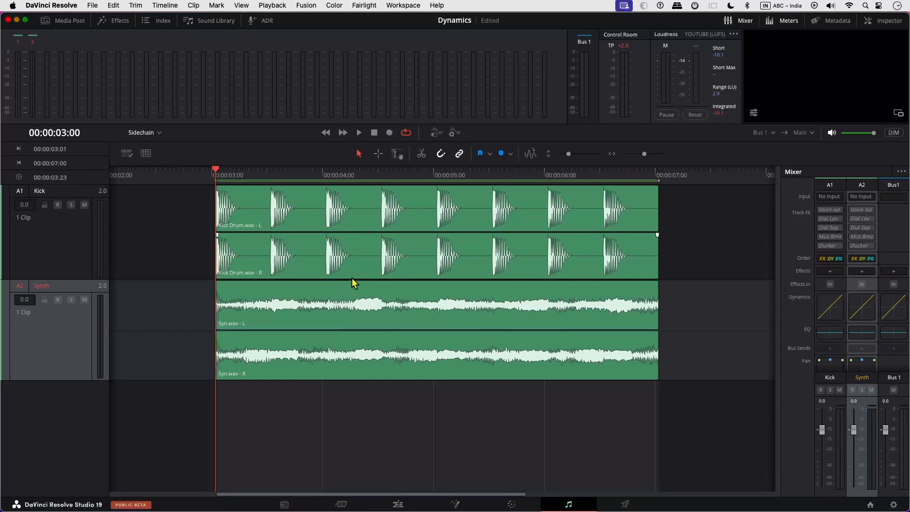
double_click(869, 312)
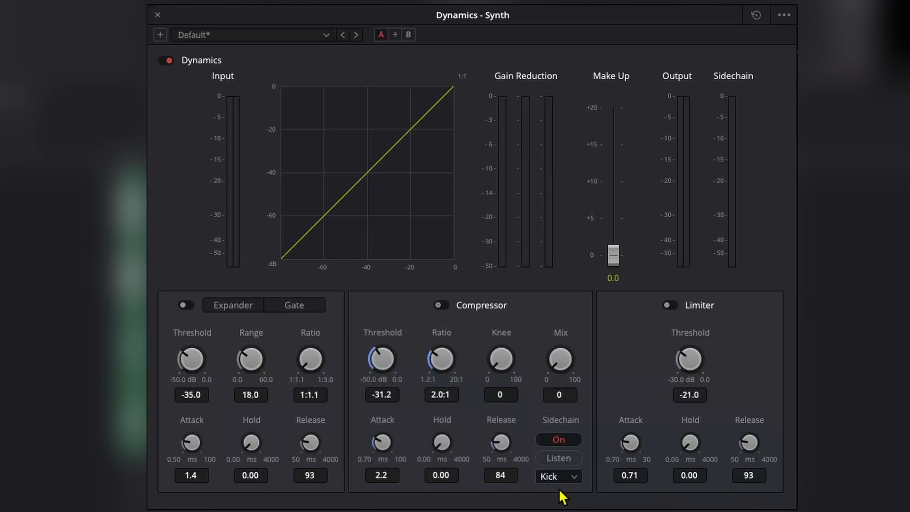
click(440, 306)
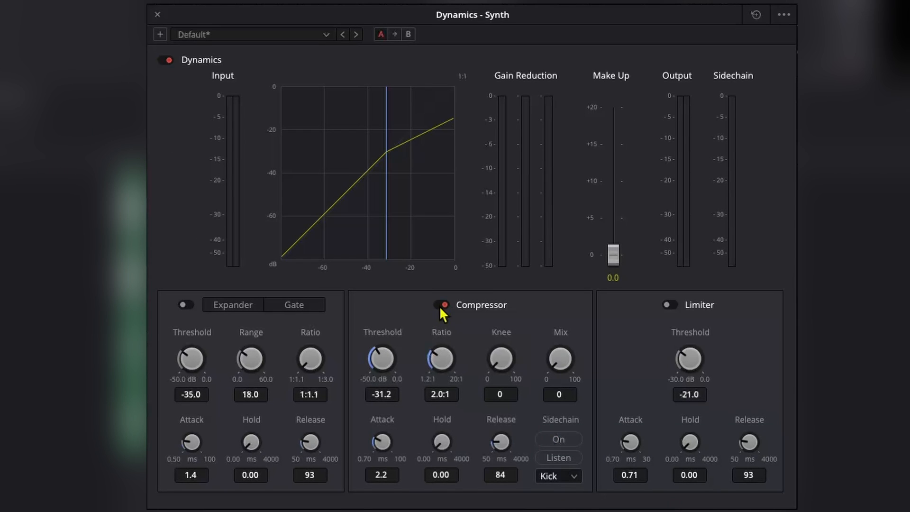
click(562, 441)
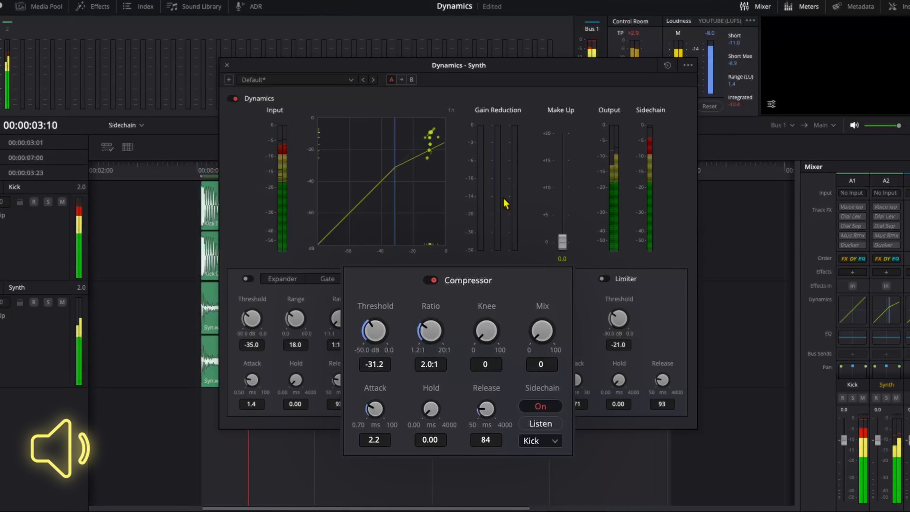
click(427, 283)
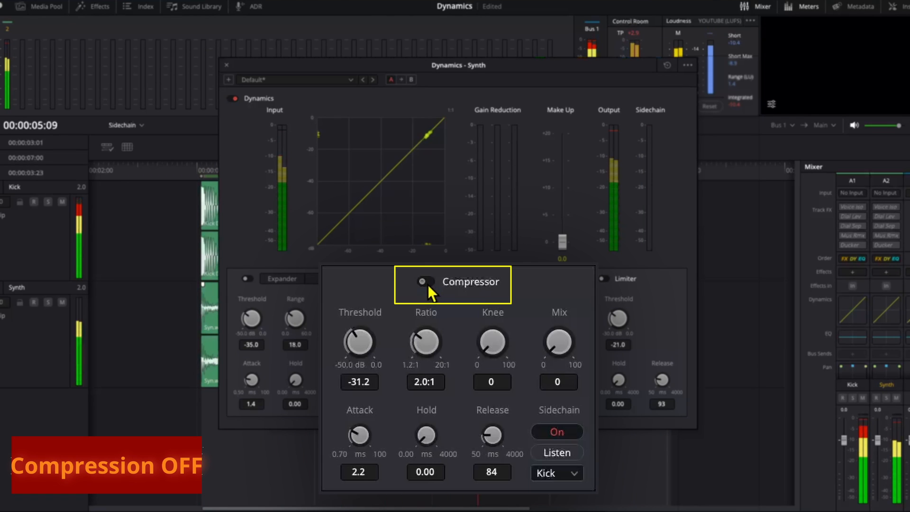
click(428, 282)
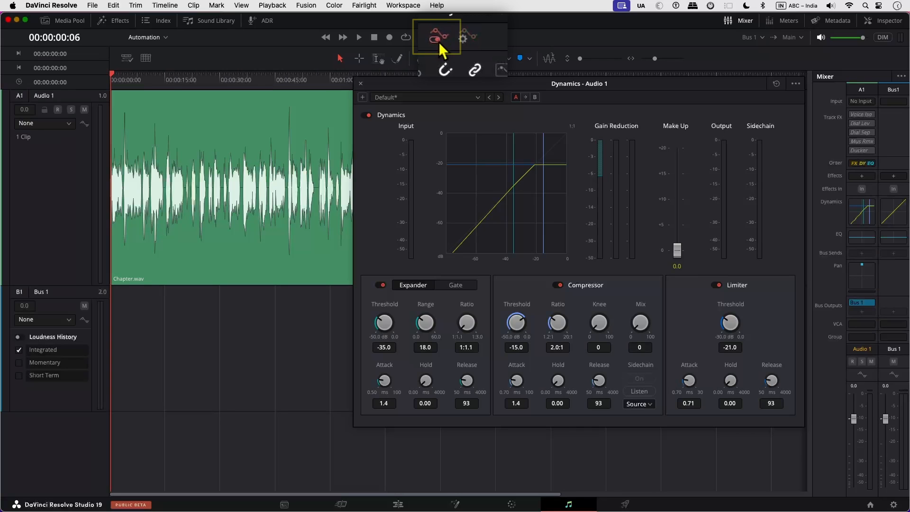
Step: Enable Comp and Gate automation and arm Audio 1 to write automation
click(462, 41)
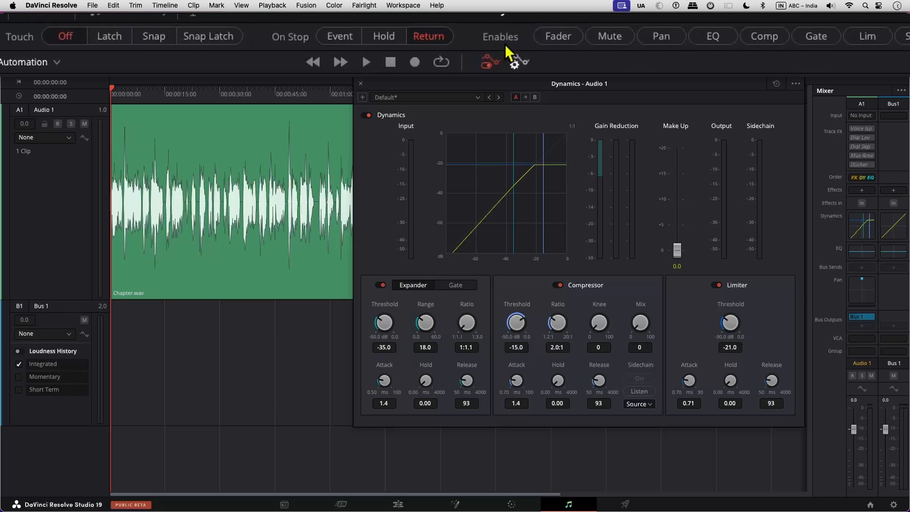
click(663, 37)
click(721, 37)
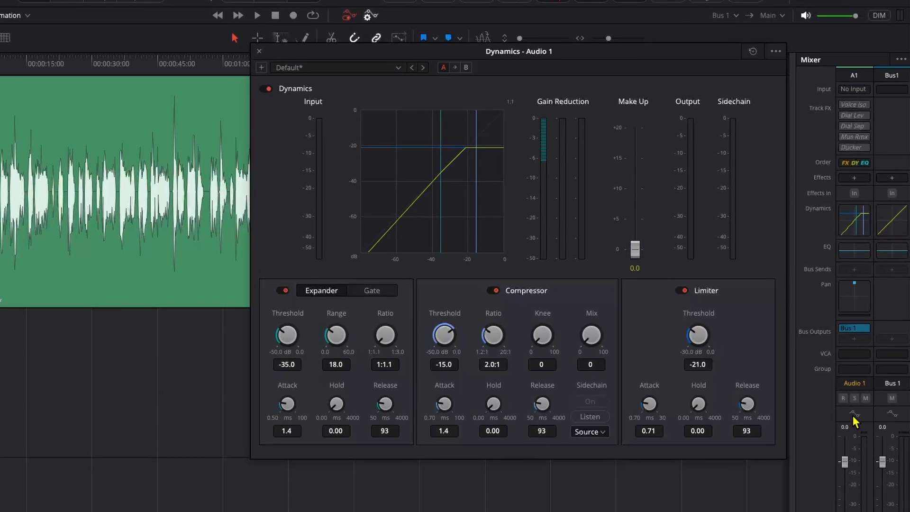
click(852, 414)
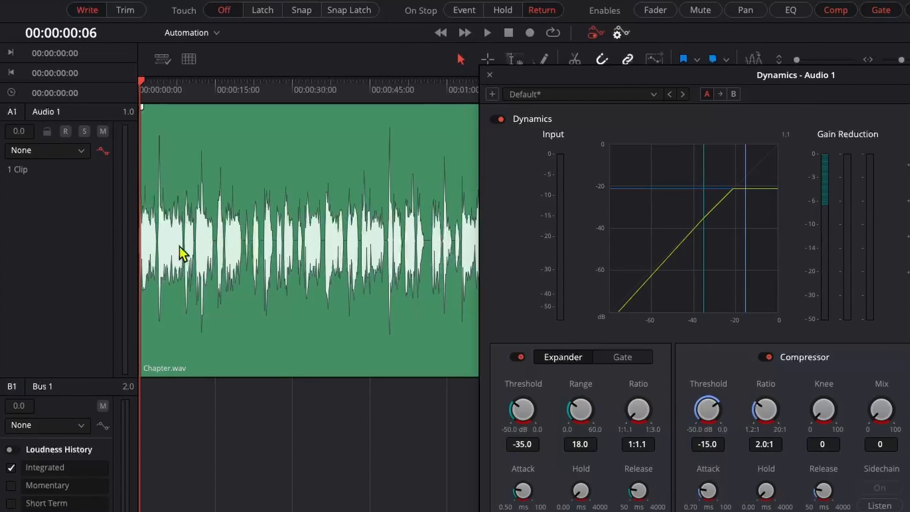
click(55, 151)
Step: Record compressor threshold rides, ratio 2.7:1 and attack 3.4 as Audio 1 Threshold automation
mouse_move(52, 235)
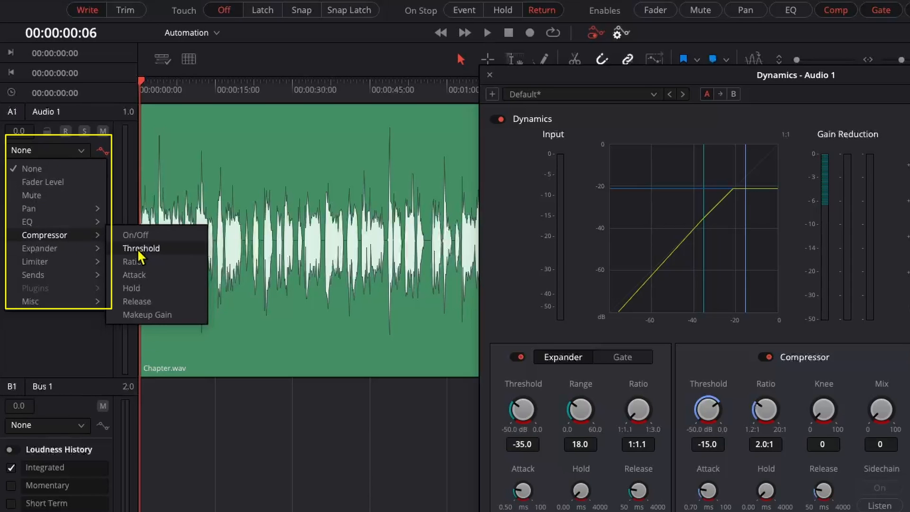
click(140, 251)
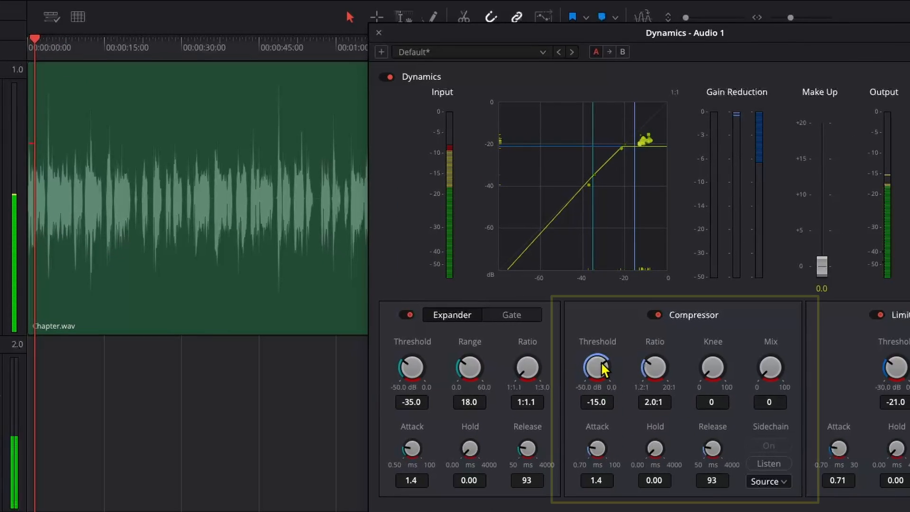
drag(707, 410, 634, 414)
mouse_move(524, 371)
mouse_down()
mouse_move(502, 369)
mouse_move(601, 371)
mouse_move(502, 358)
mouse_move(594, 362)
mouse_move(567, 355)
mouse_up()
drag(653, 369, 777, 246)
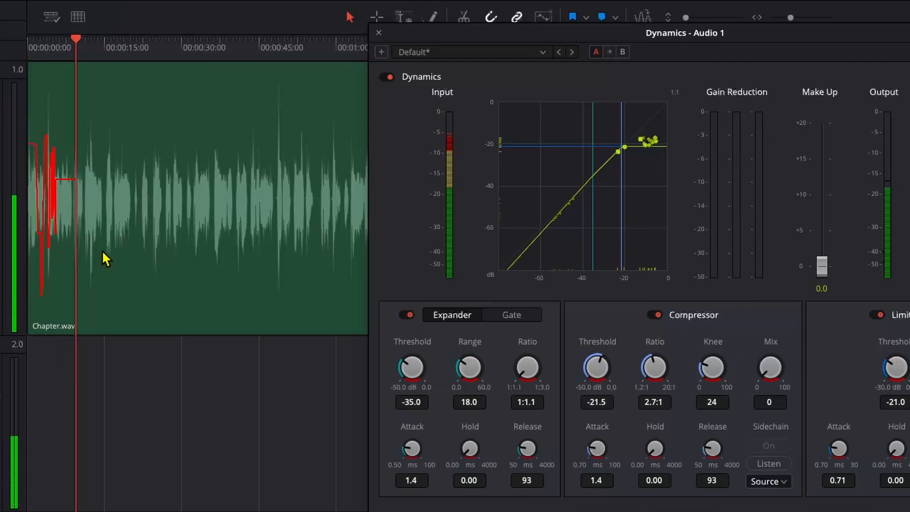
drag(609, 451, 673, 458)
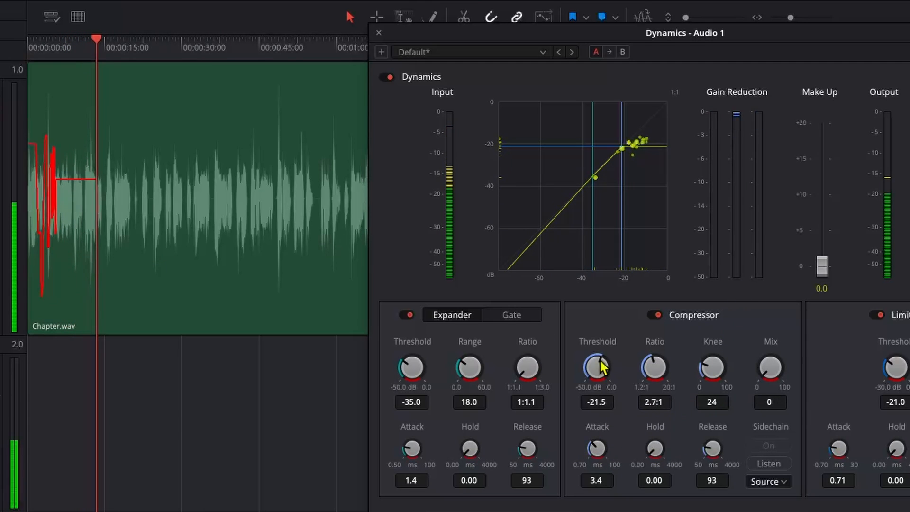
drag(596, 367, 741, 380)
click(653, 315)
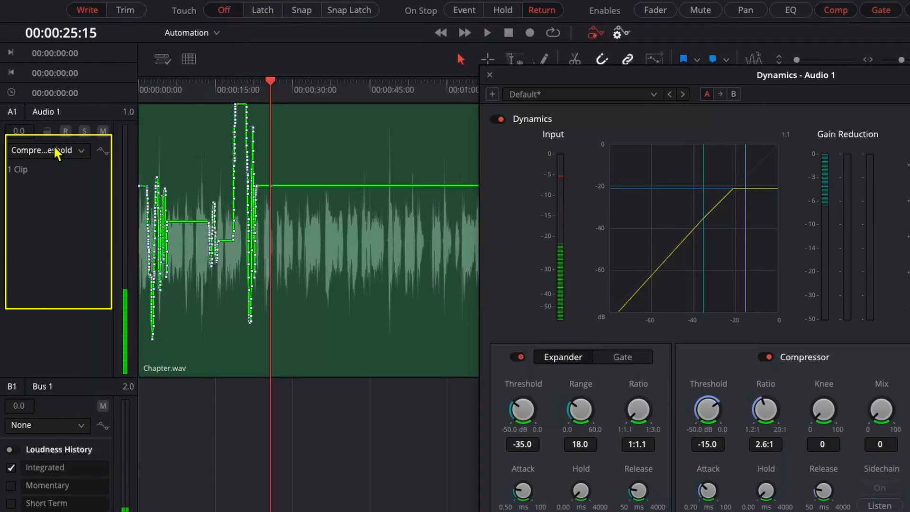
Step: Switch Audio 1's automation lane to Compressor Ratio
click(56, 153)
mouse_move(55, 234)
click(146, 261)
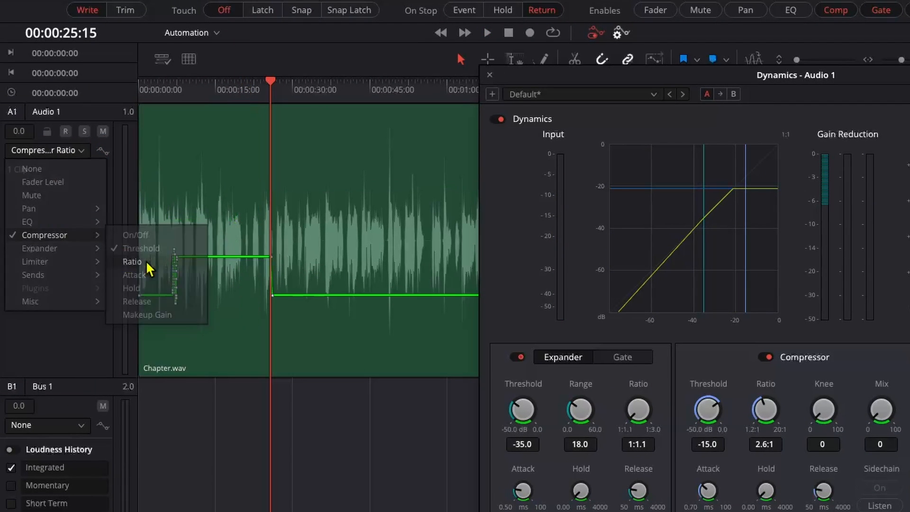